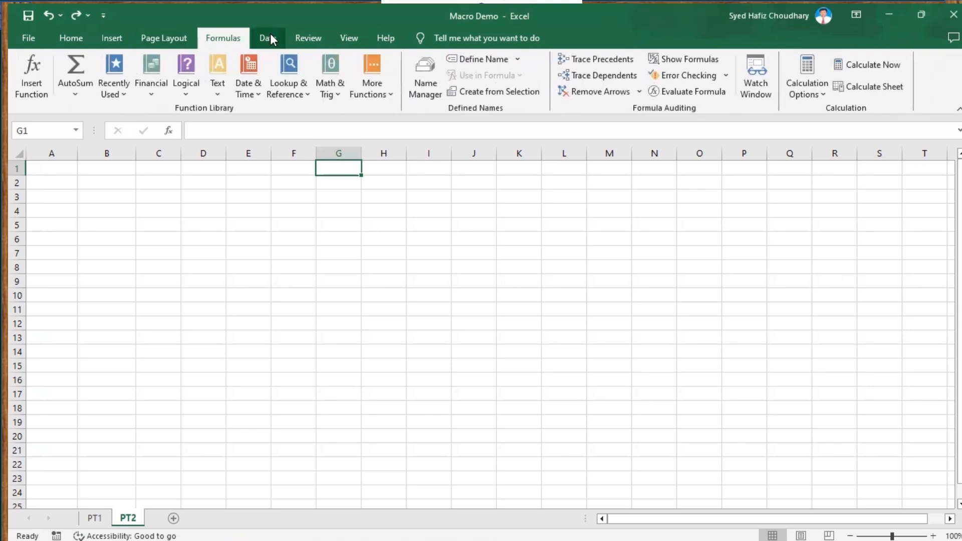
click(312, 35)
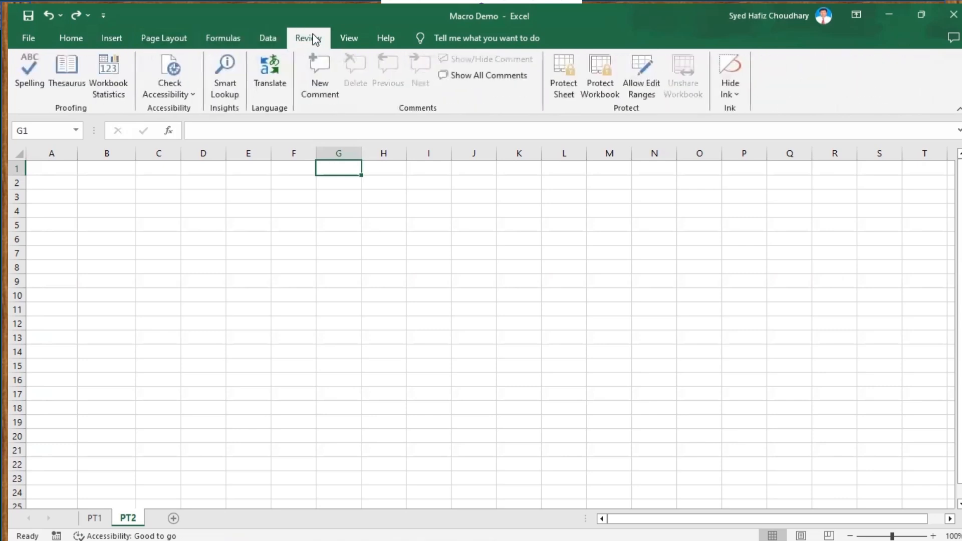
click(357, 38)
click(384, 39)
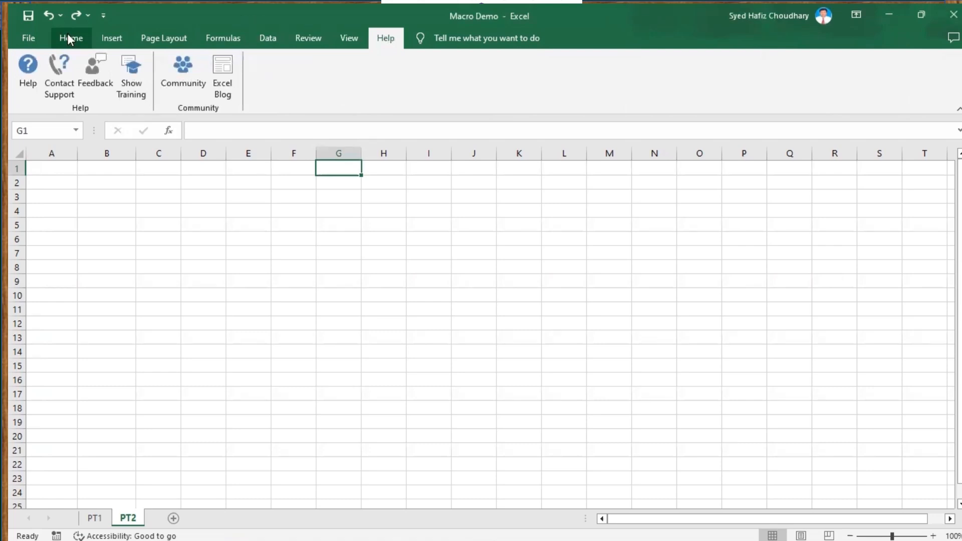
Open the program options and browse through its settings categories.
click(29, 40)
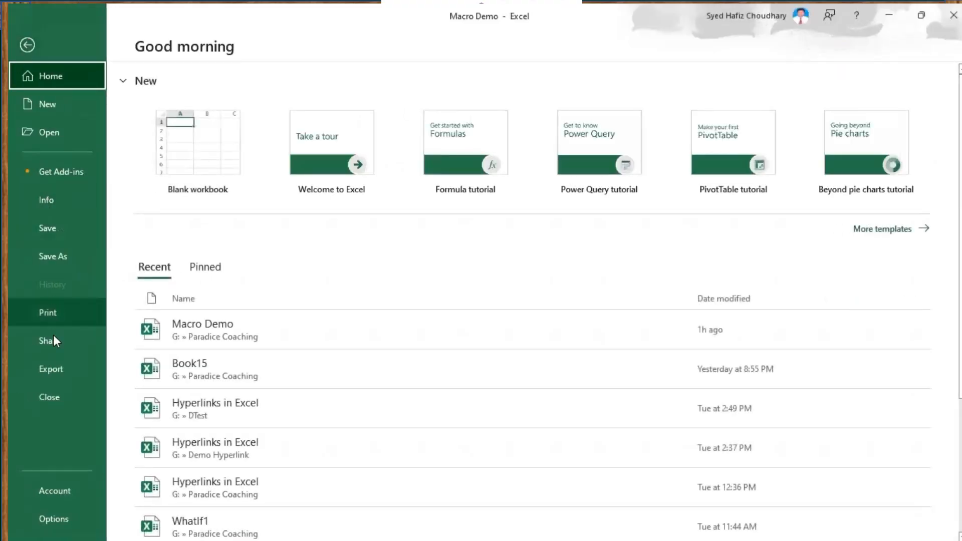
click(61, 519)
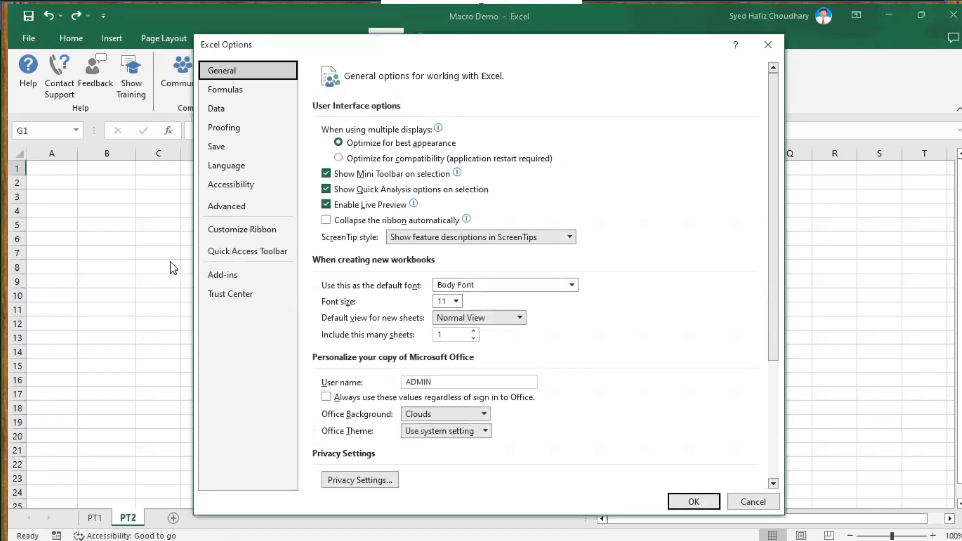
click(244, 86)
click(221, 108)
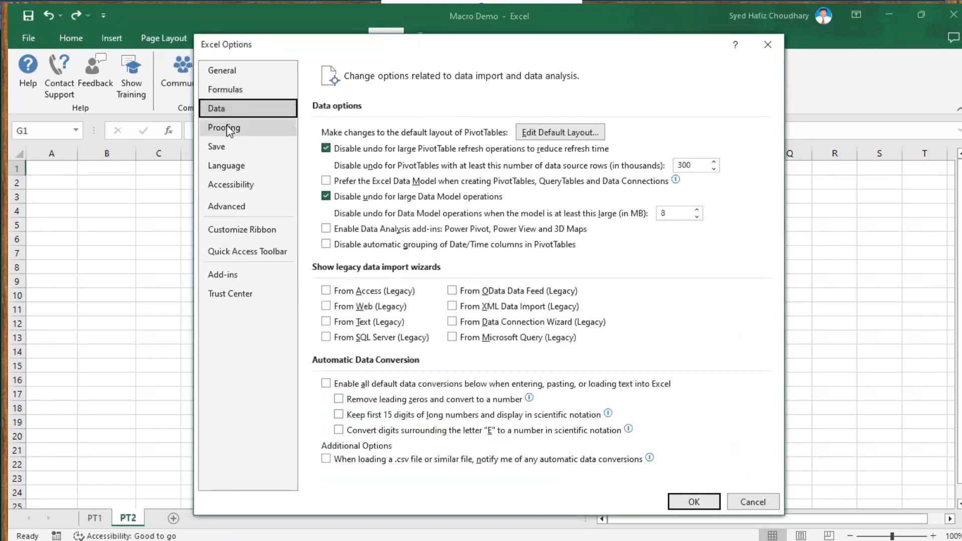
click(226, 125)
click(224, 149)
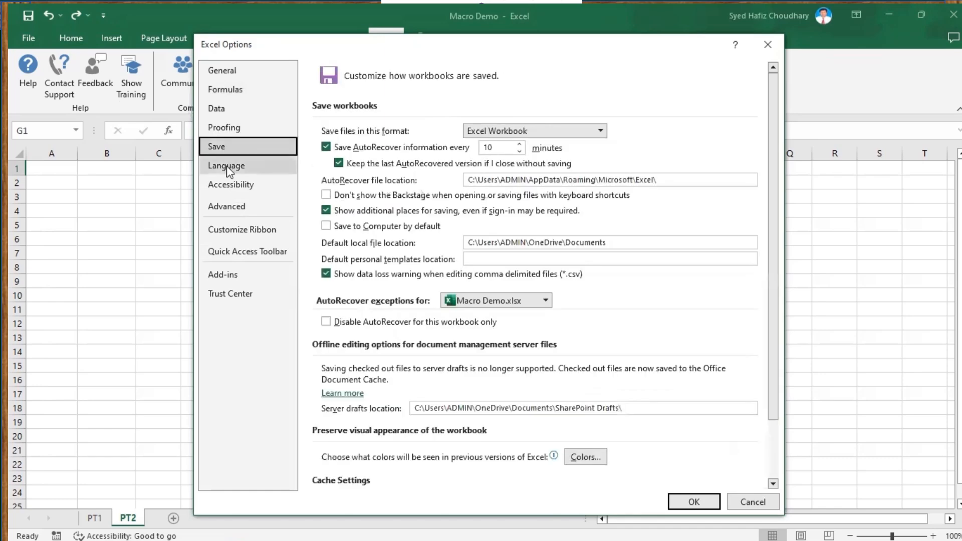
click(226, 167)
click(227, 185)
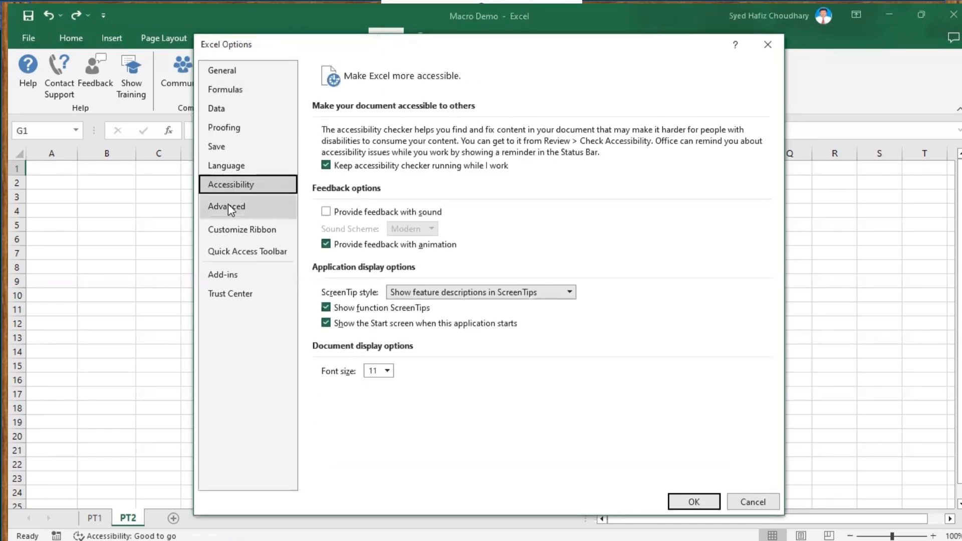
click(228, 206)
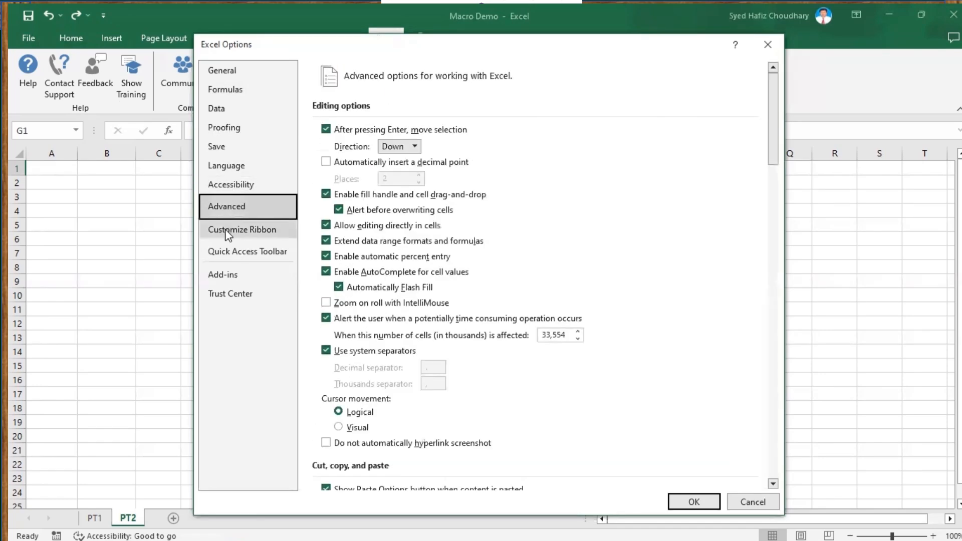
Enable the Developer tab in the ribbon customization settings and apply the options.
click(225, 230)
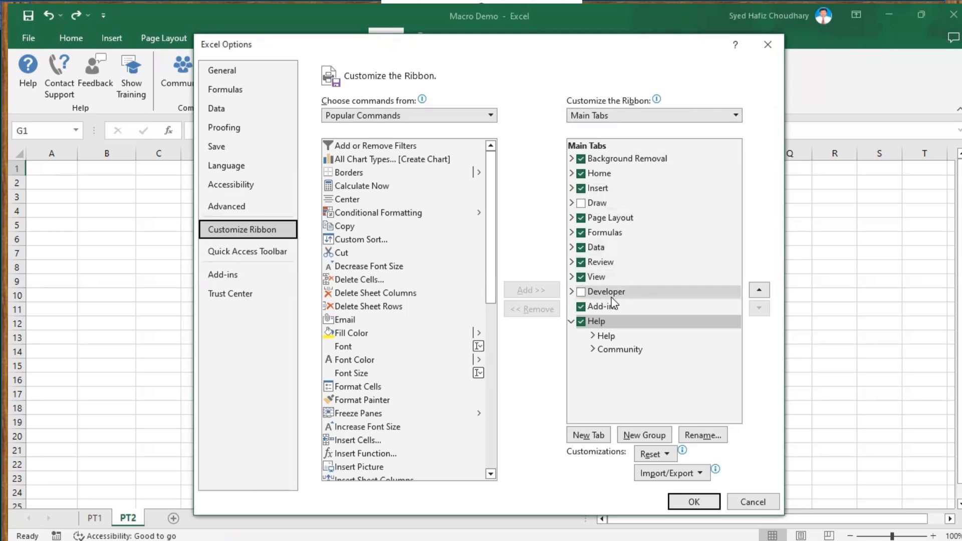
click(581, 292)
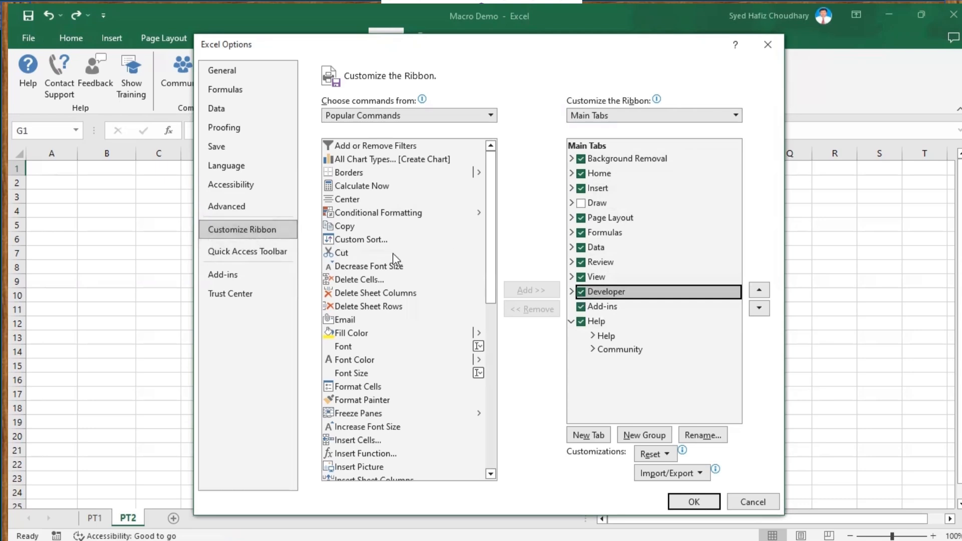
click(581, 293)
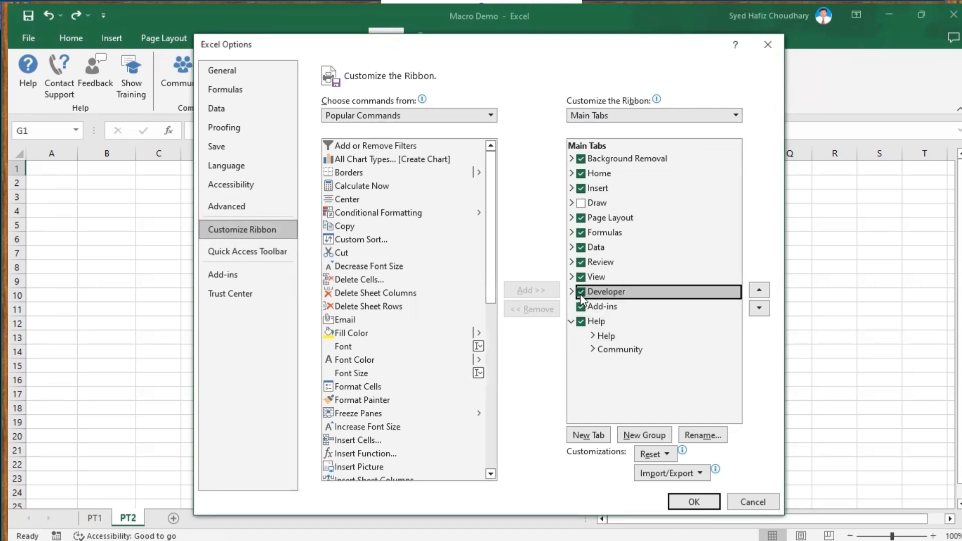
click(692, 502)
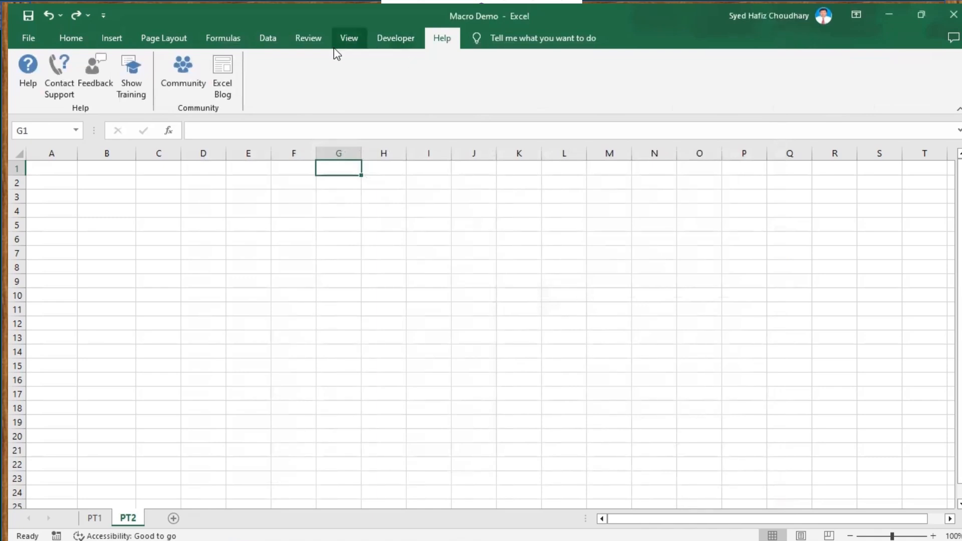
Show the Developer tools and switch to the PT1 sheet.
click(389, 43)
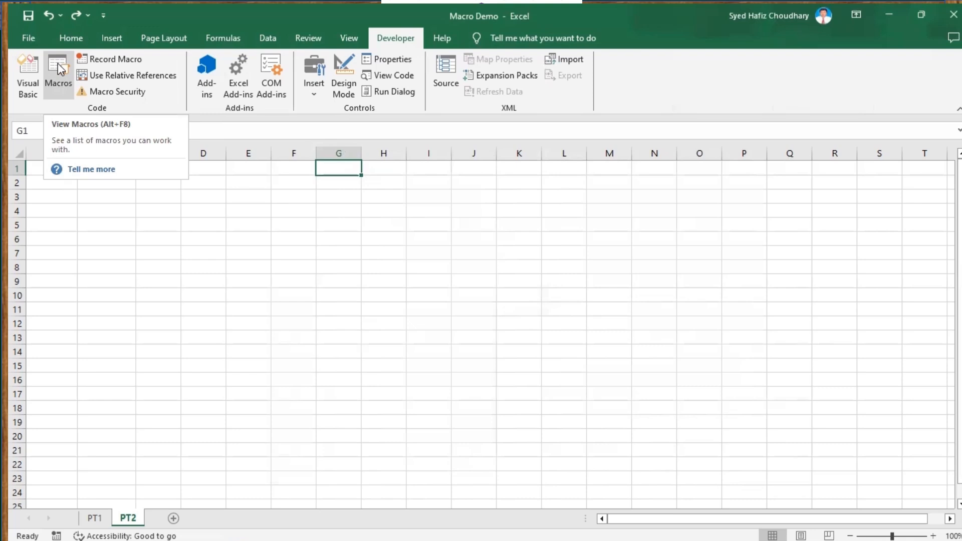
click(96, 520)
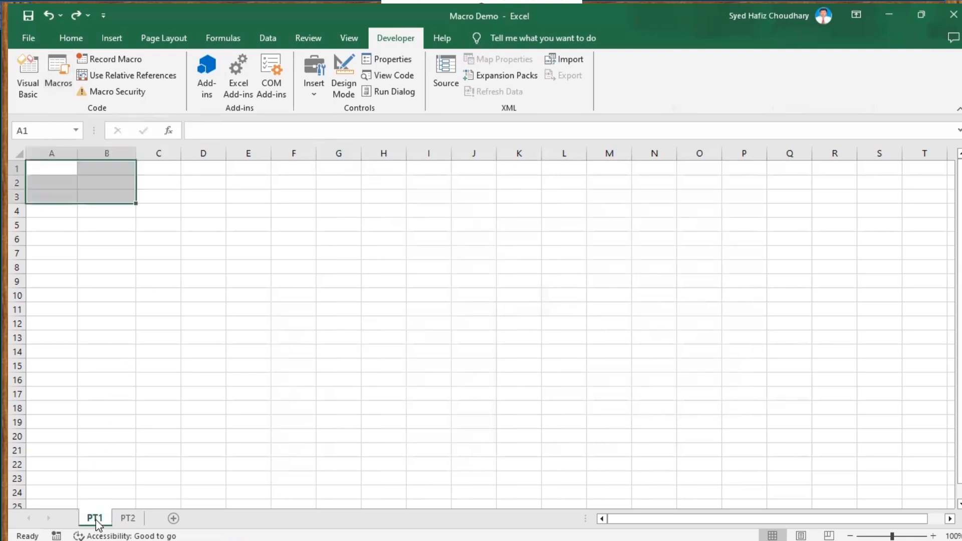
click(126, 520)
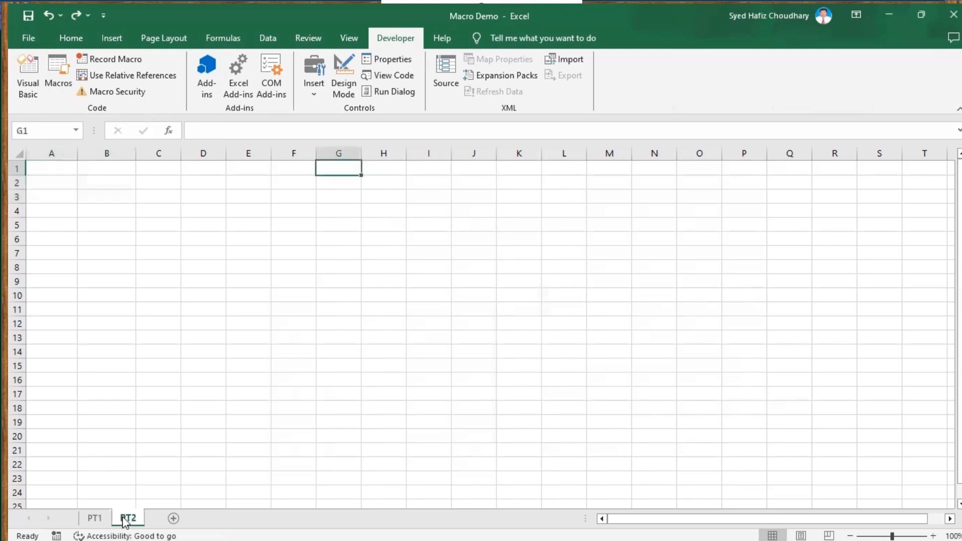
click(95, 519)
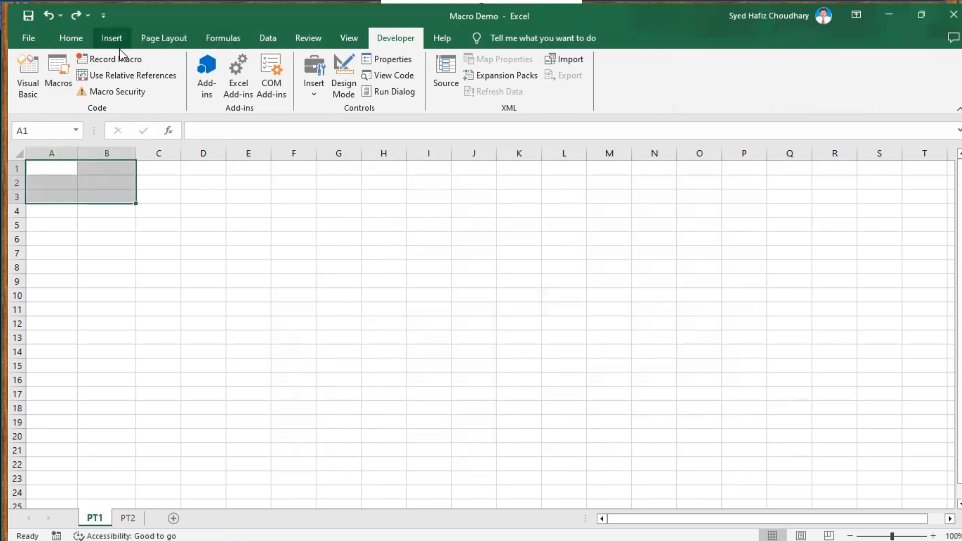
Start recording a macro named CreateStuList with shortcut Ctrl+t, stored in This Workbook.
click(122, 60)
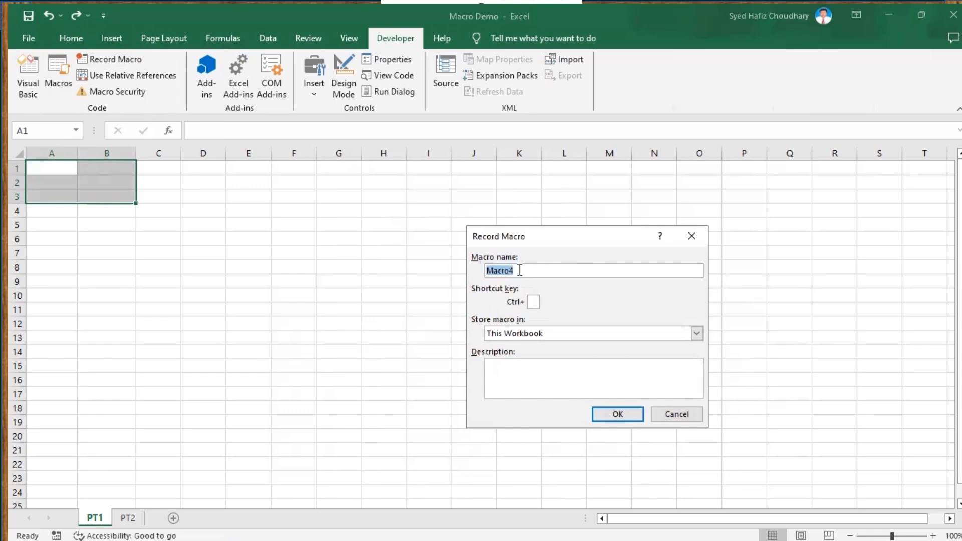
key(BackSpace)
text(CreateStuList)
click(532, 303)
text(t)
click(696, 334)
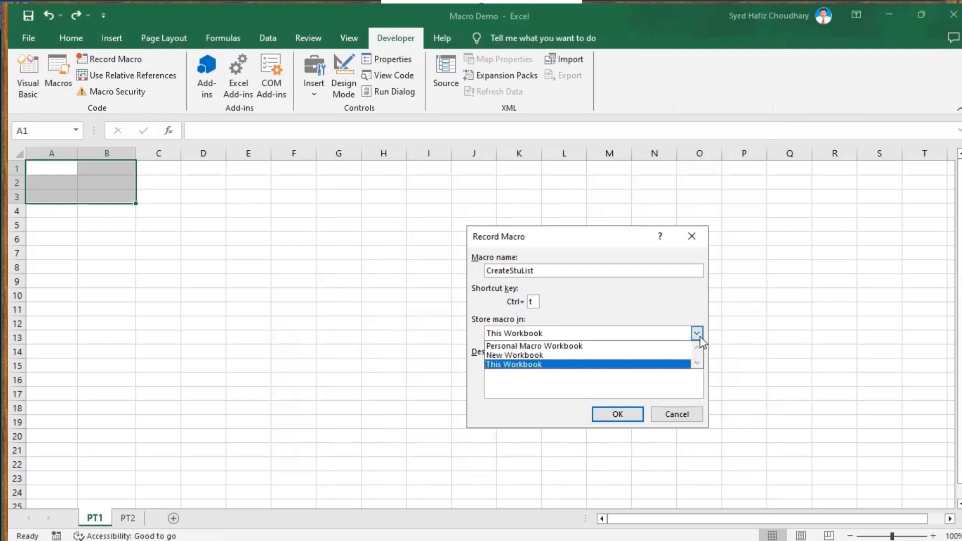
click(539, 364)
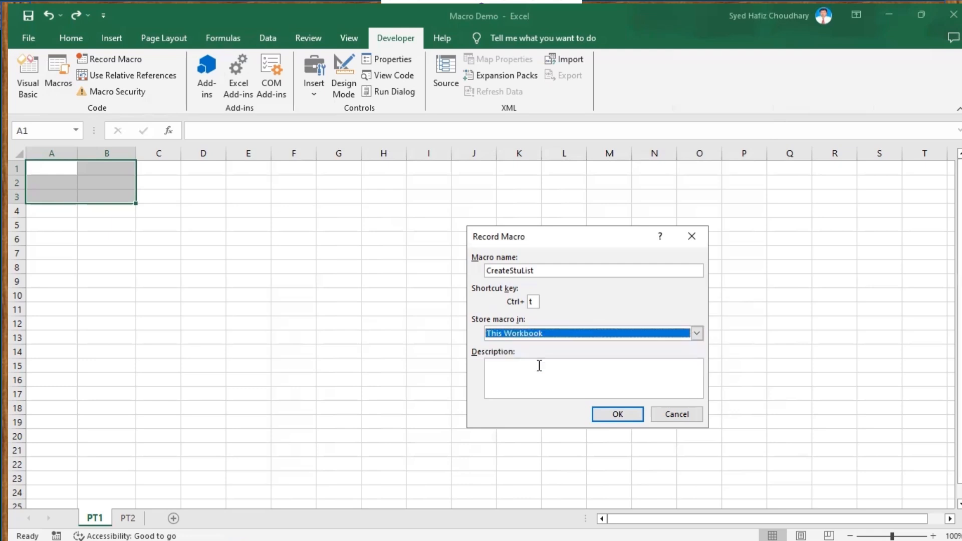
Describe the macro as "Creates Student list including Roll Numbers, Names and Marks" and begin recording.
click(505, 371)
text(C)
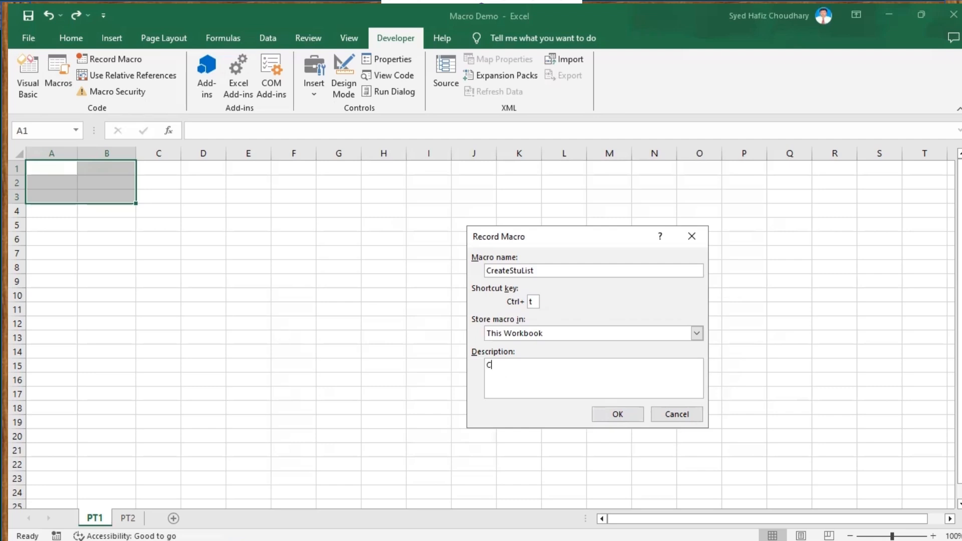
text(reates Student list includ)
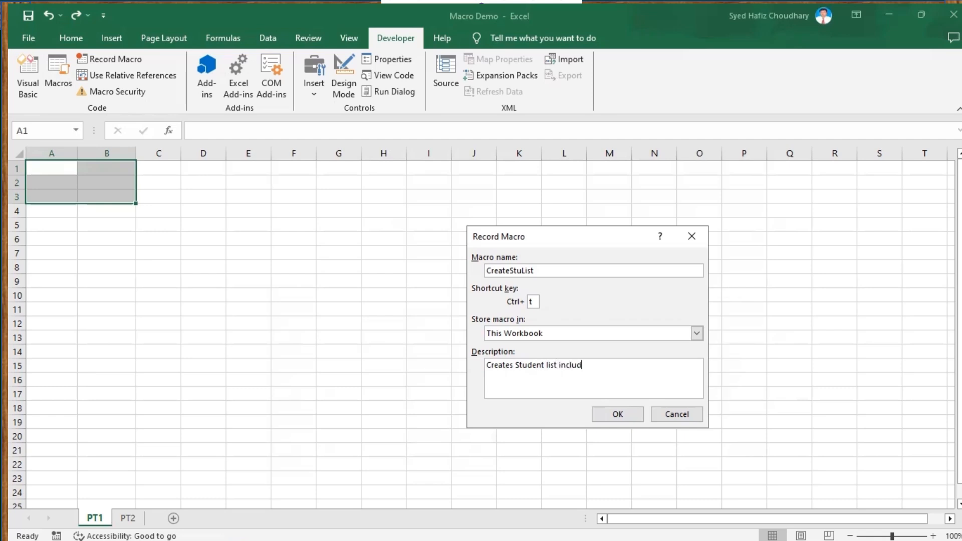
text(ing roll)
key(BackSpace)
key(BackSpace)
key(BackSpace)
key(BackSpace)
text(Roll Numbers, Names and )
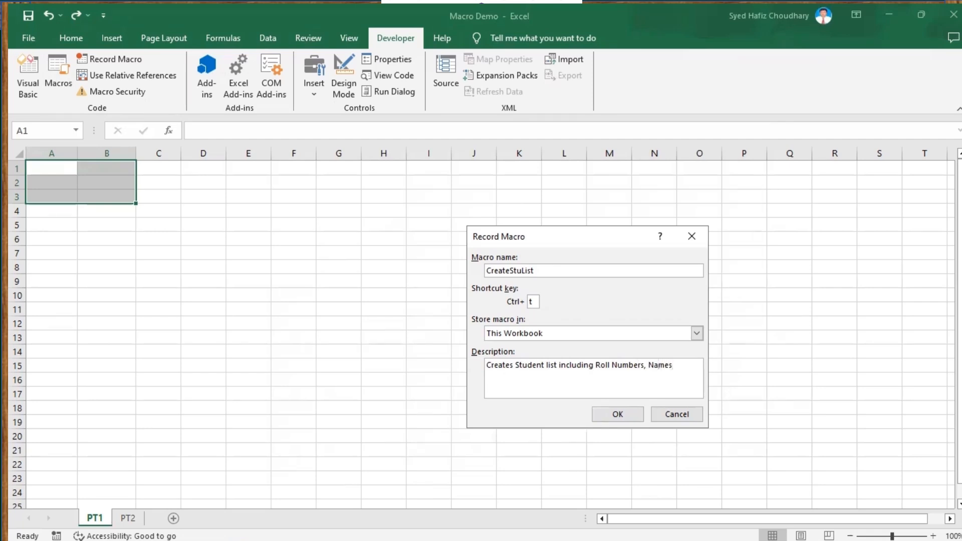
text(Marks)
click(618, 416)
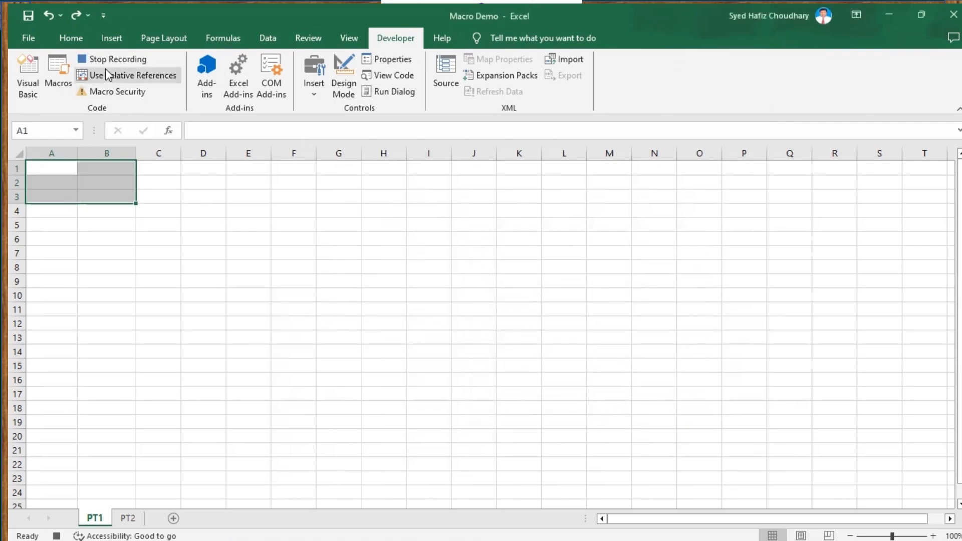
Enter the column headers Roll No., Name and Marks in cells A1 to C1.
click(53, 167)
text(R)
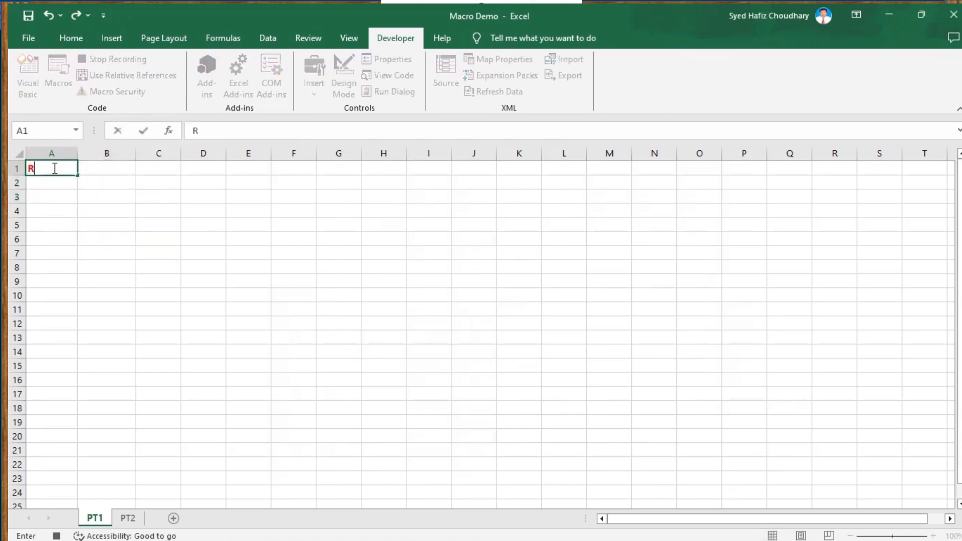
text(oll No.)
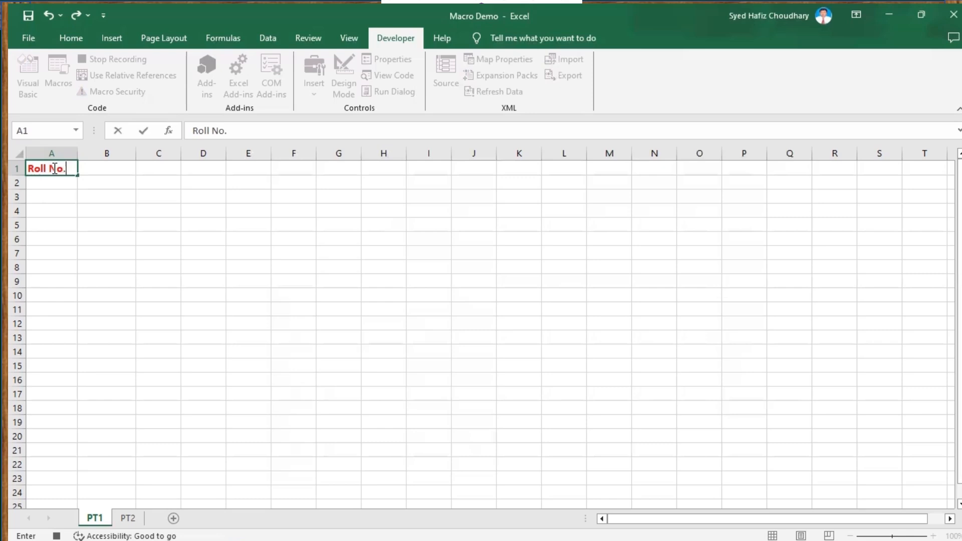
click(90, 168)
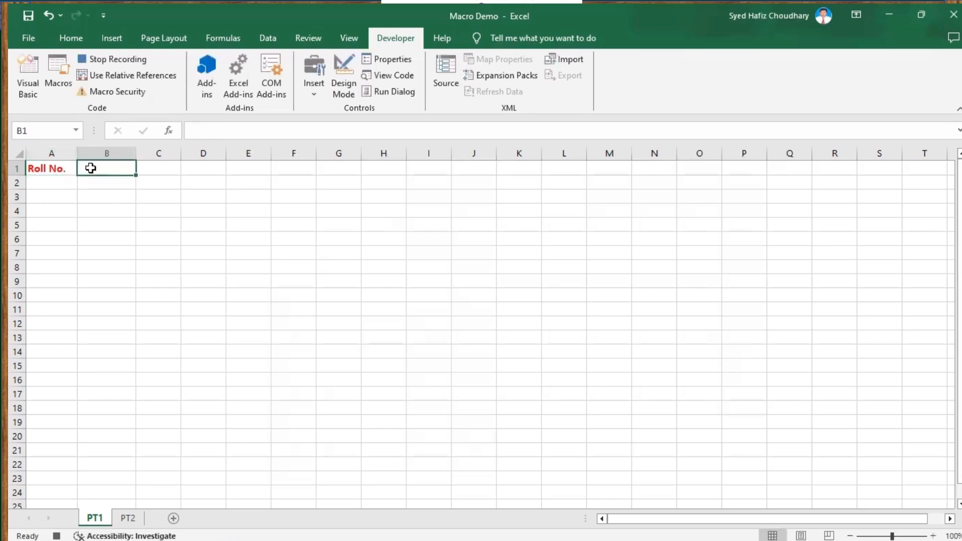
text(Name)
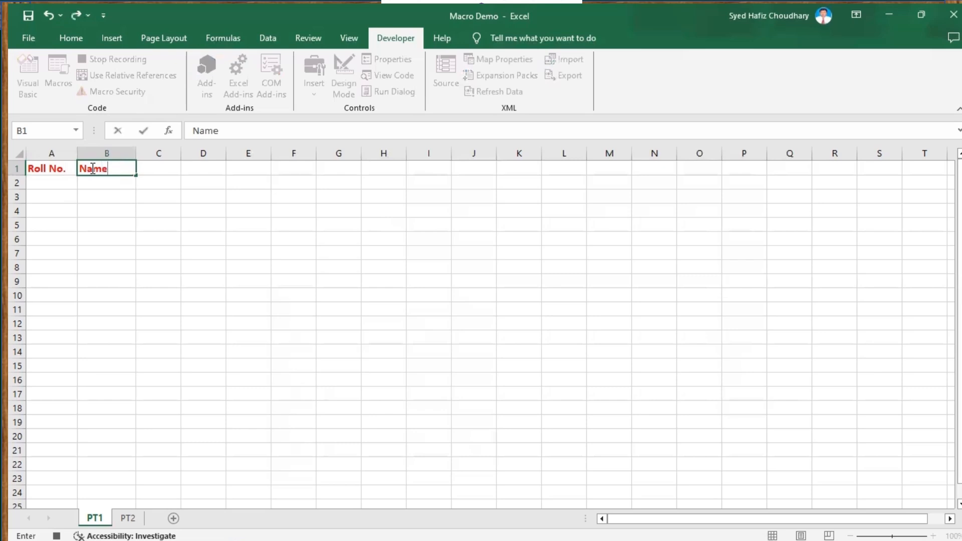
click(161, 170)
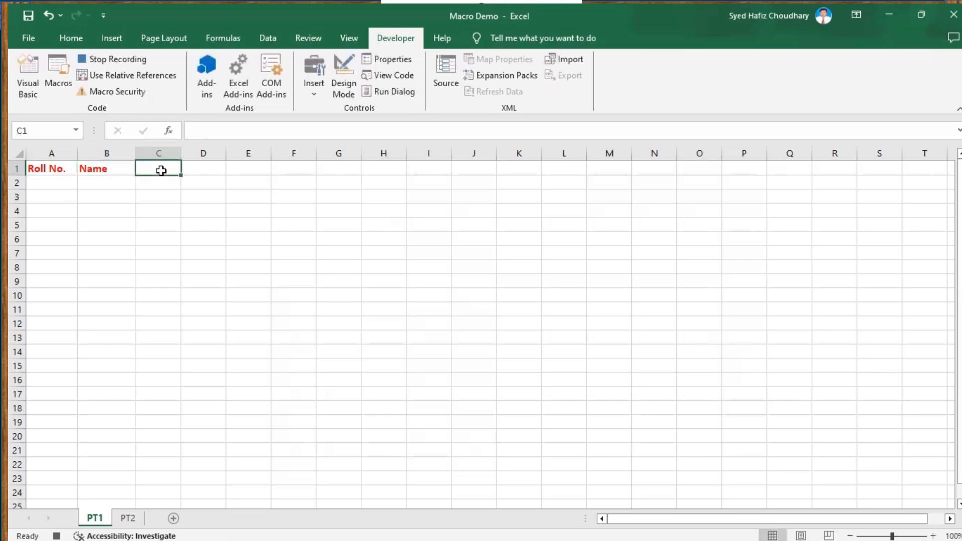
text(Ma)
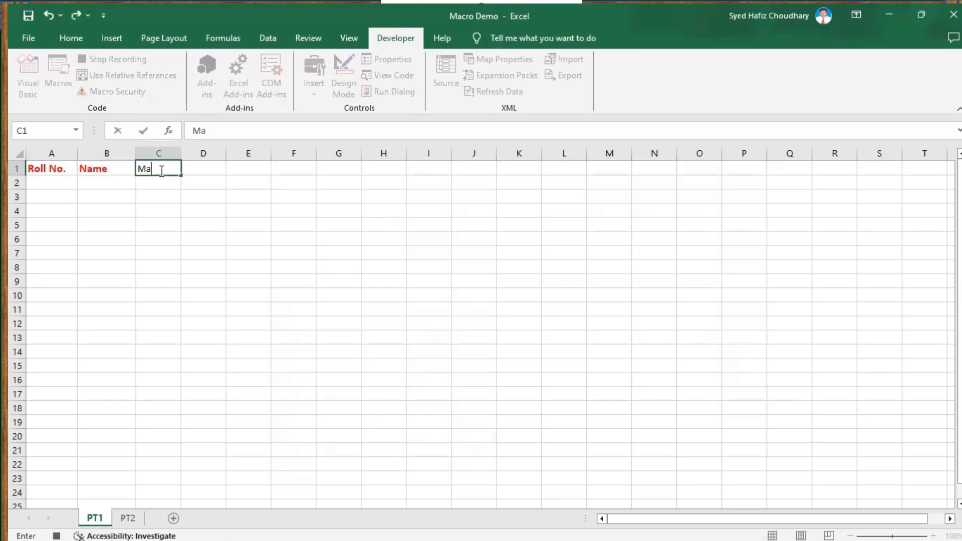
text(rks)
click(111, 193)
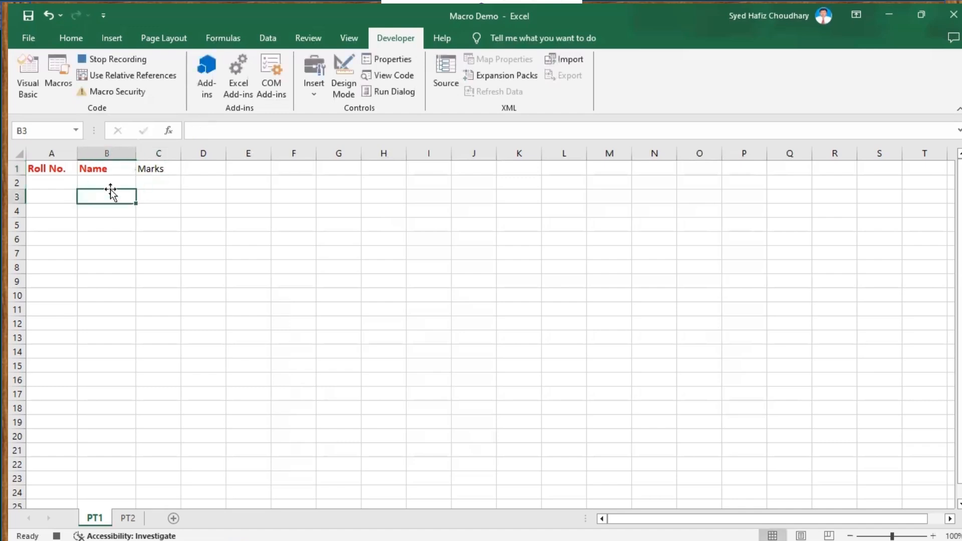
Enter roll number 1 and the name Ashish in row 2.
click(35, 169)
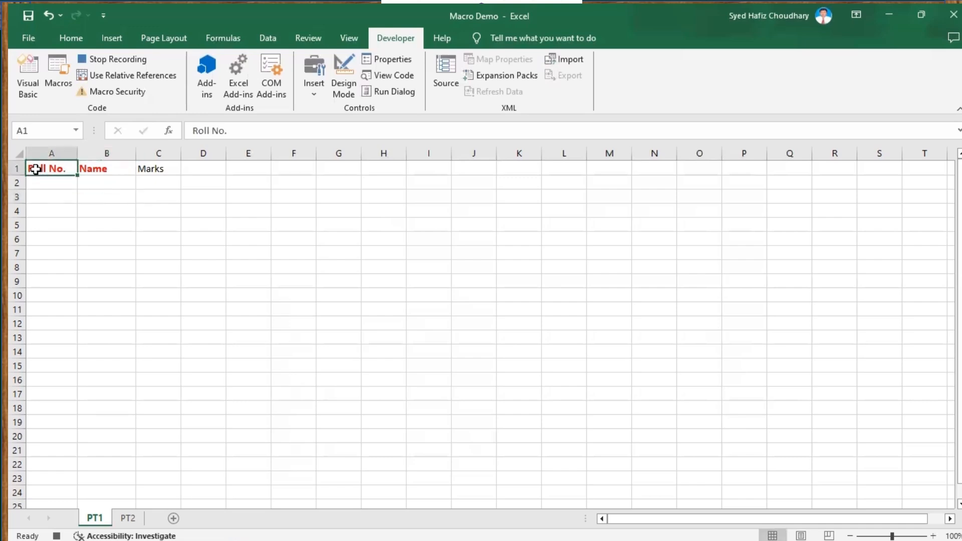
click(47, 186)
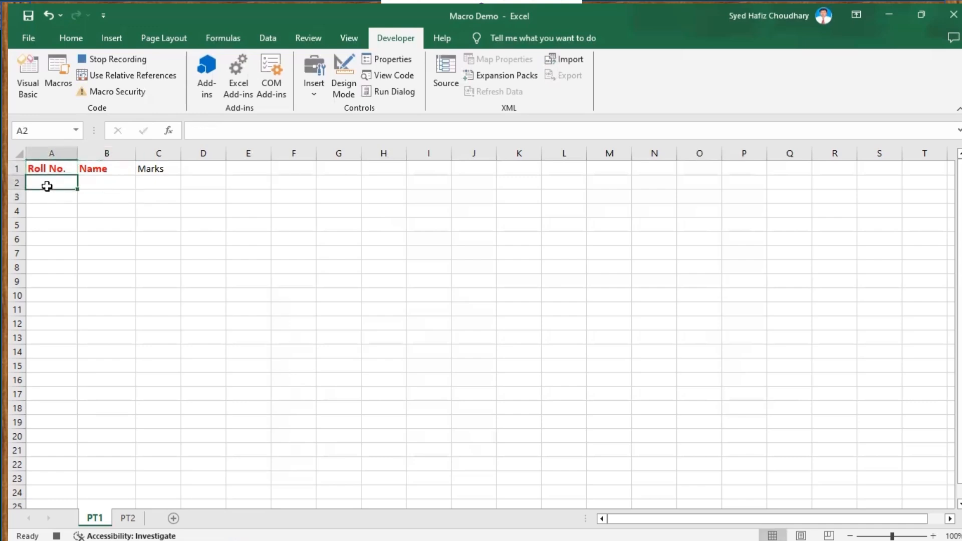
text(1)
key(Tab)
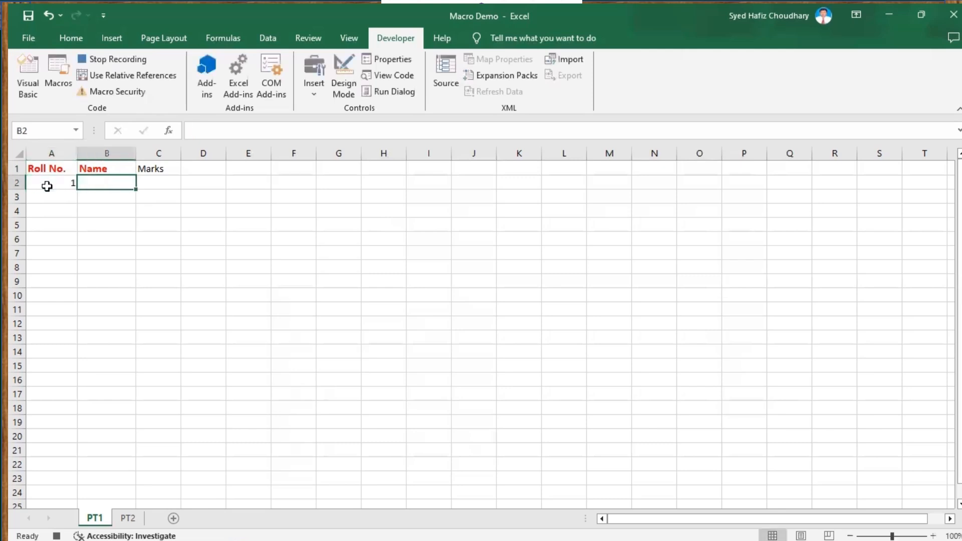
text(Ashis)
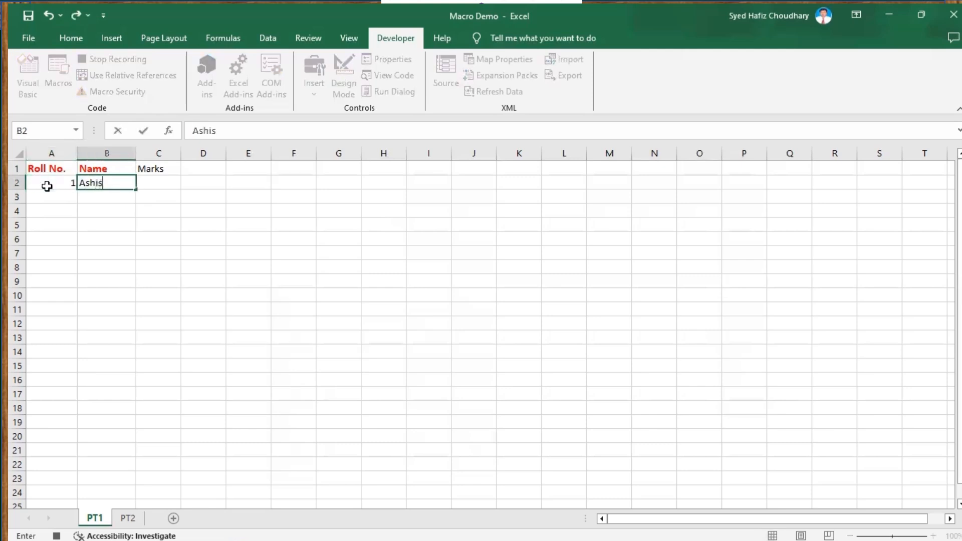
text(h)
key(Tab)
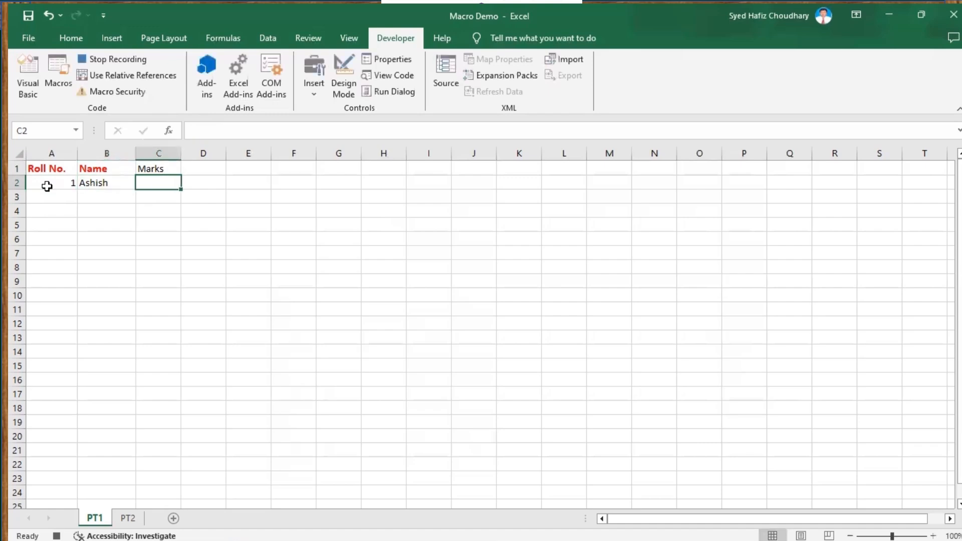
Enter roll number 2 and the name Rakesh in row 3.
click(54, 197)
text(2)
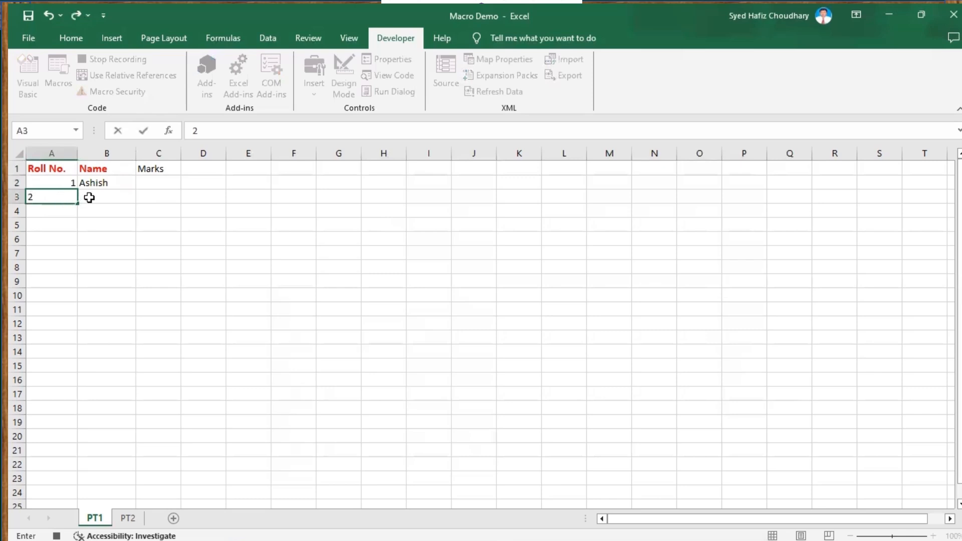
click(89, 197)
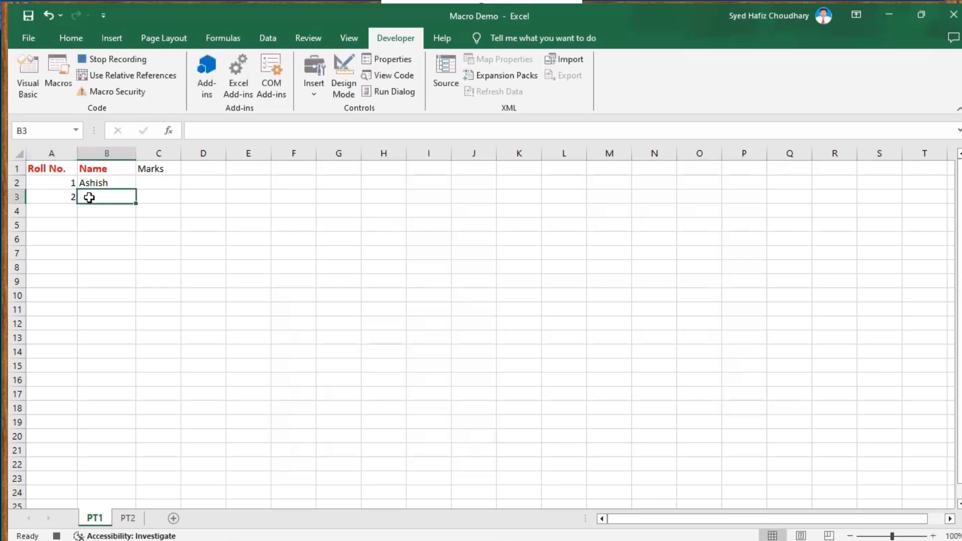
text(Rake)
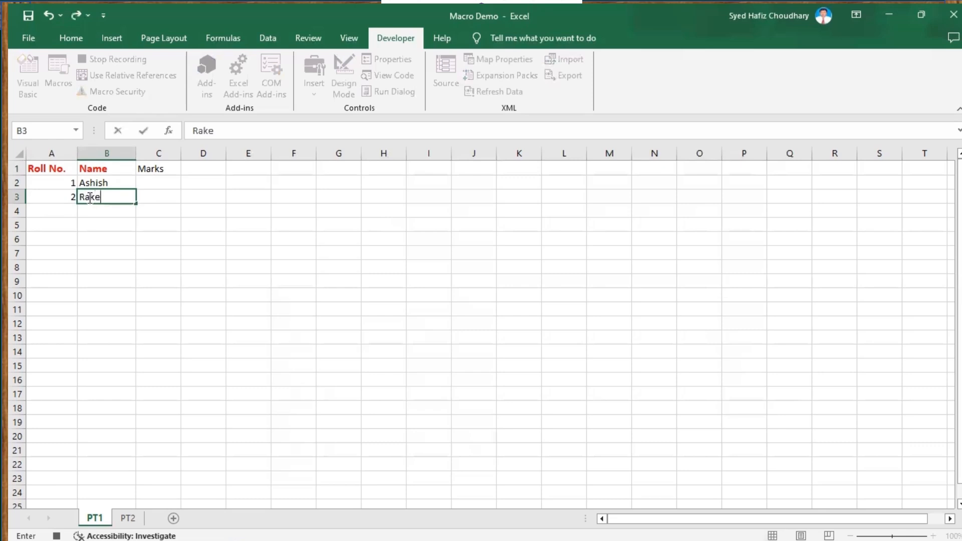
text(sh)
Enter roll number 3 and the name Rajesh in row 4.
click(69, 213)
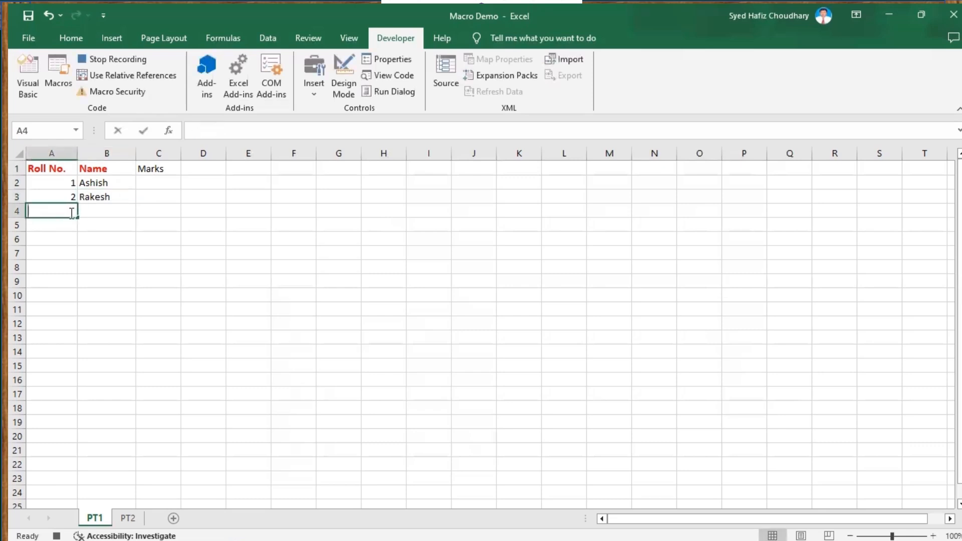
text(3)
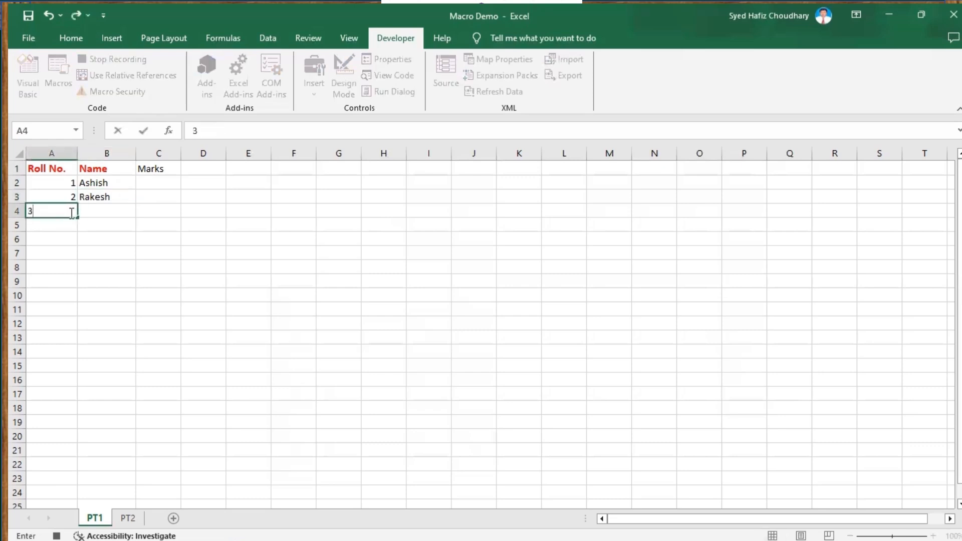
click(109, 208)
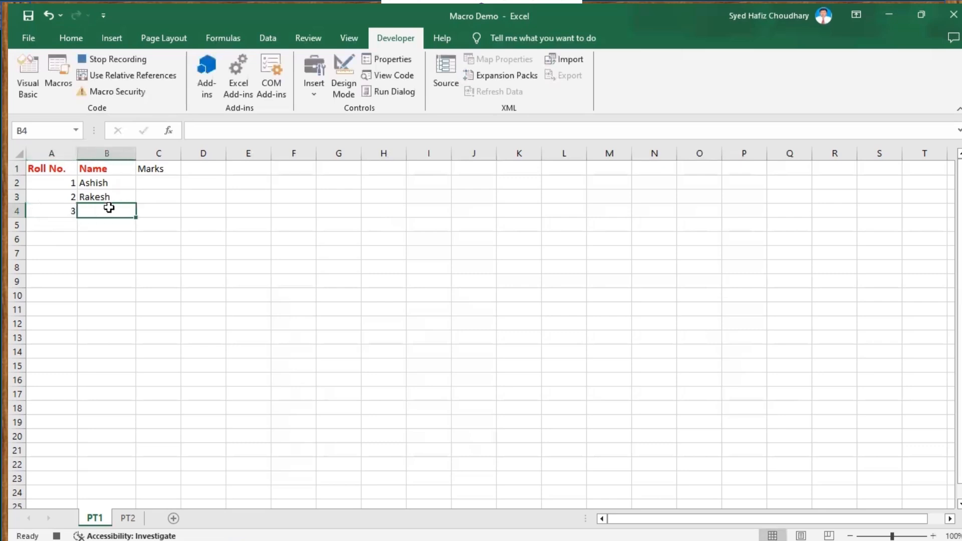
text(Ra)
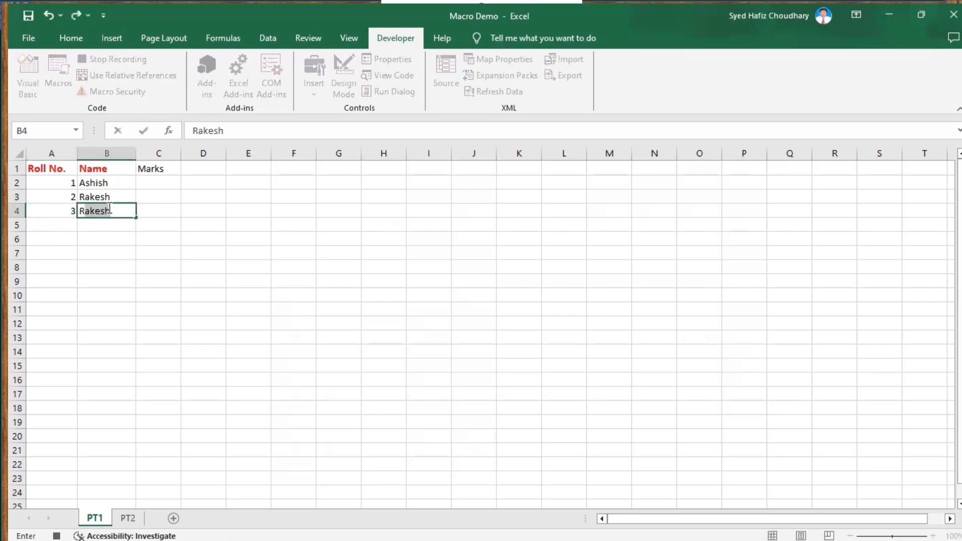
text(jest)
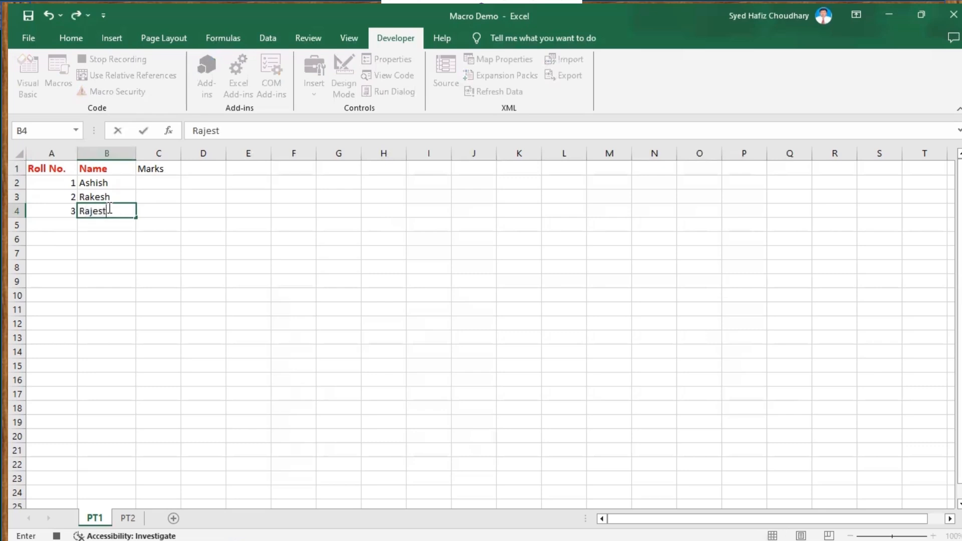
key(BackSpace)
text(h)
click(135, 239)
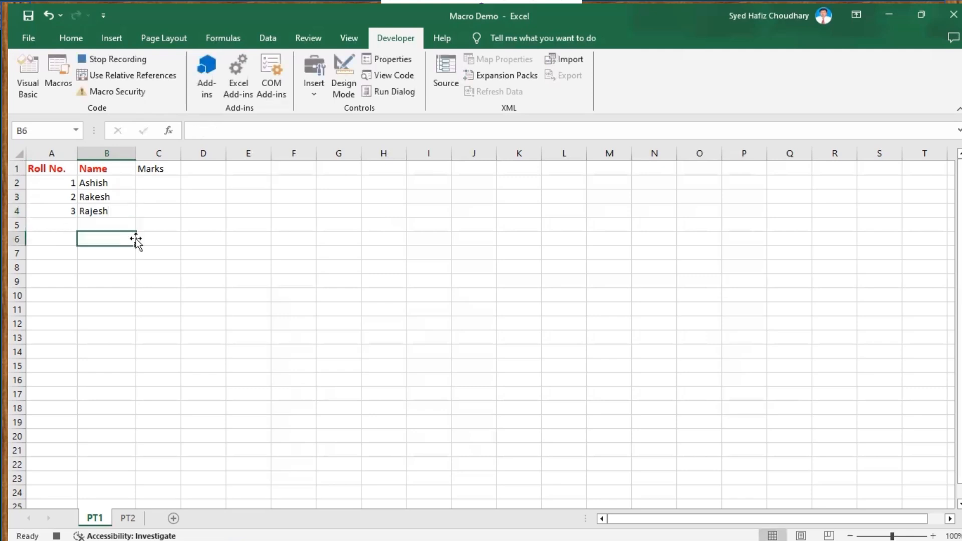
Set the font of the list A1:C4 to Times New Roman.
drag(45, 169, 156, 217)
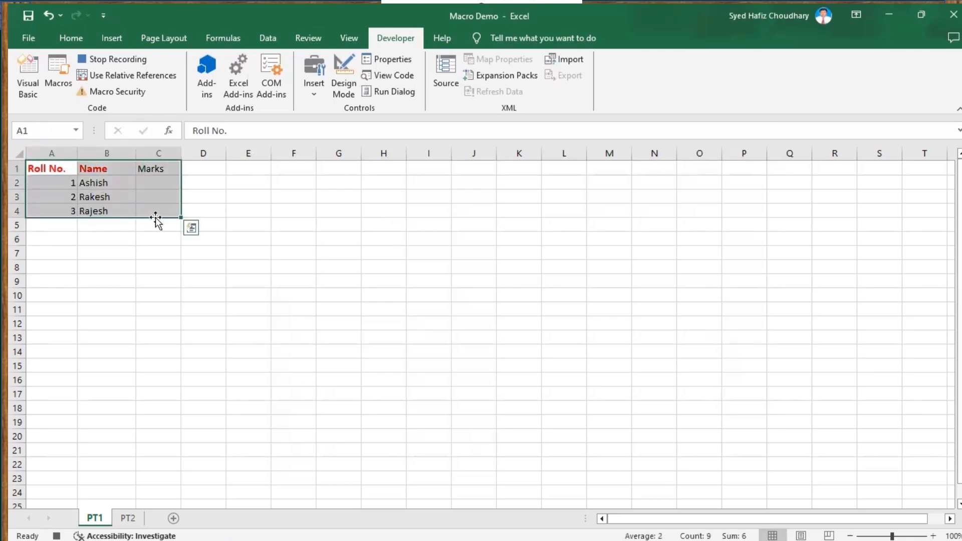
click(65, 38)
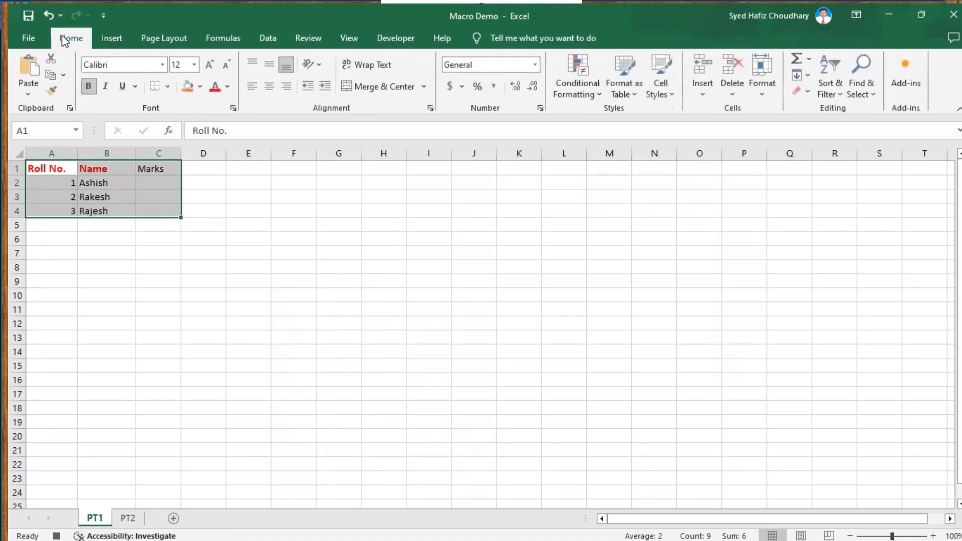
click(164, 65)
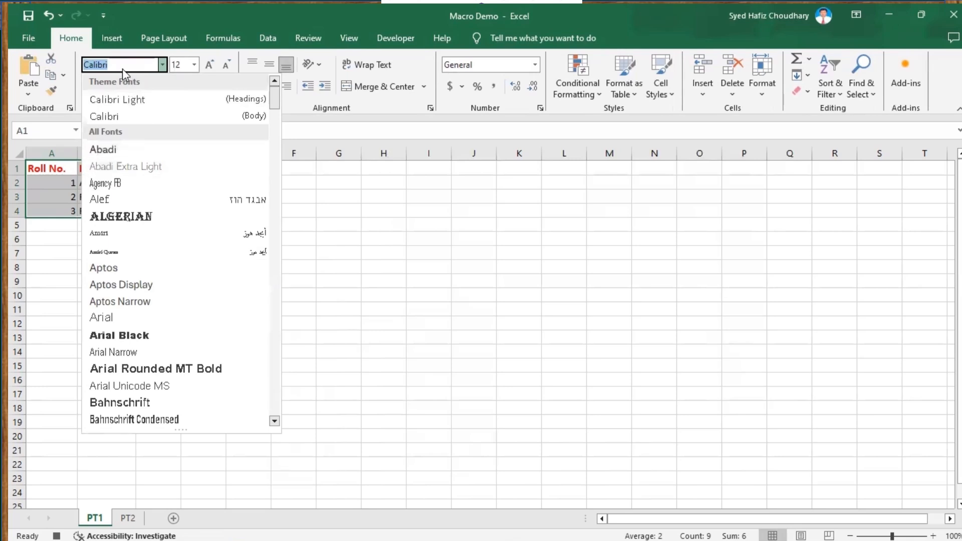
text(Times New Roman)
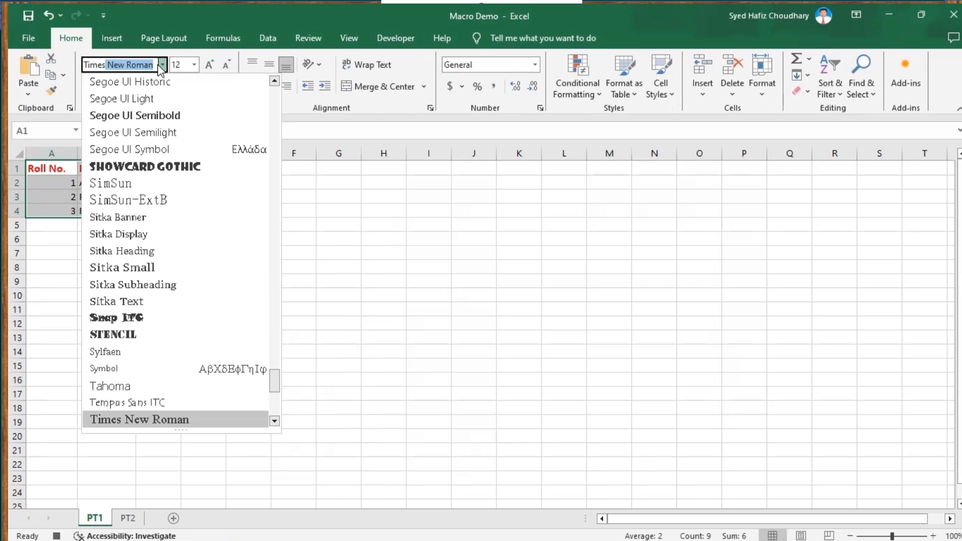
key(Return)
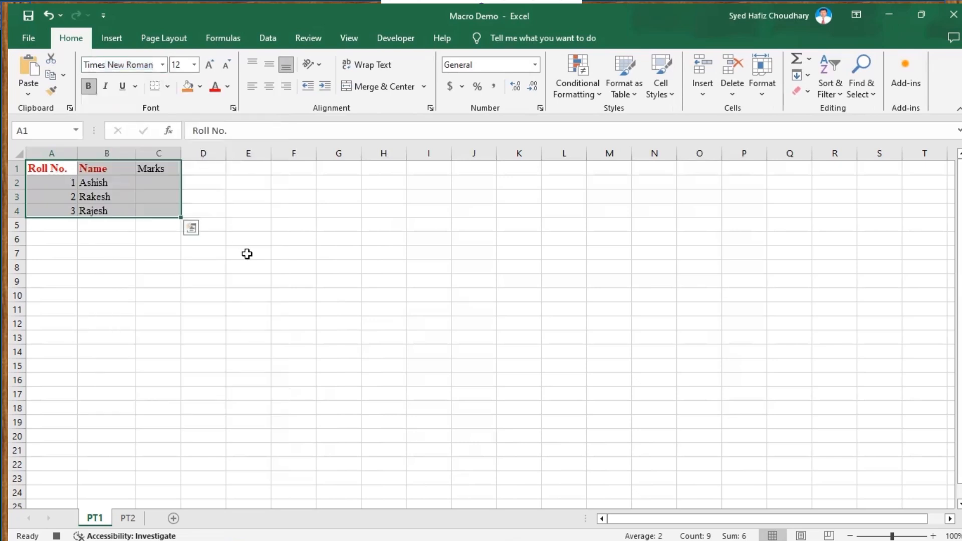
Set the header row A1:C1 font colour to Automatic and fill it yellow.
click(41, 170)
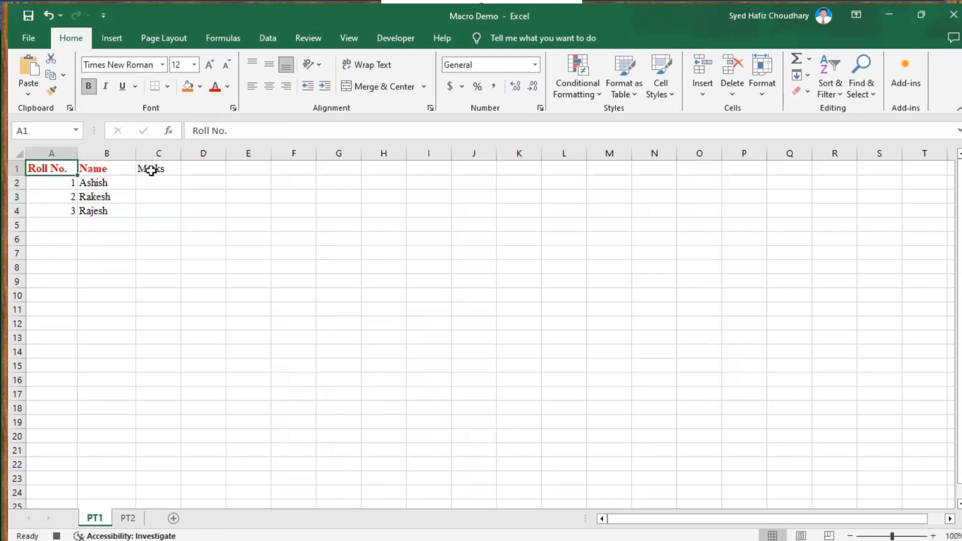
drag(41, 169, 151, 171)
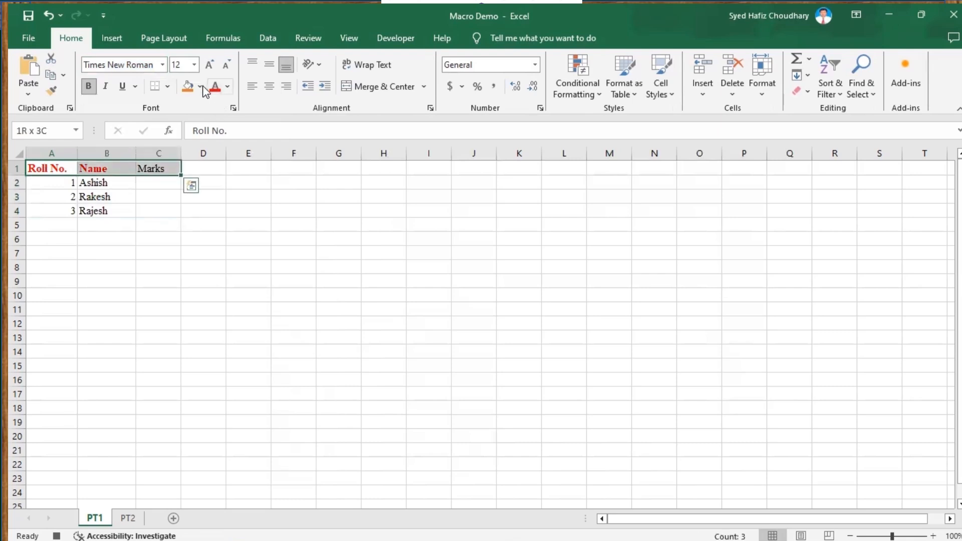
click(227, 86)
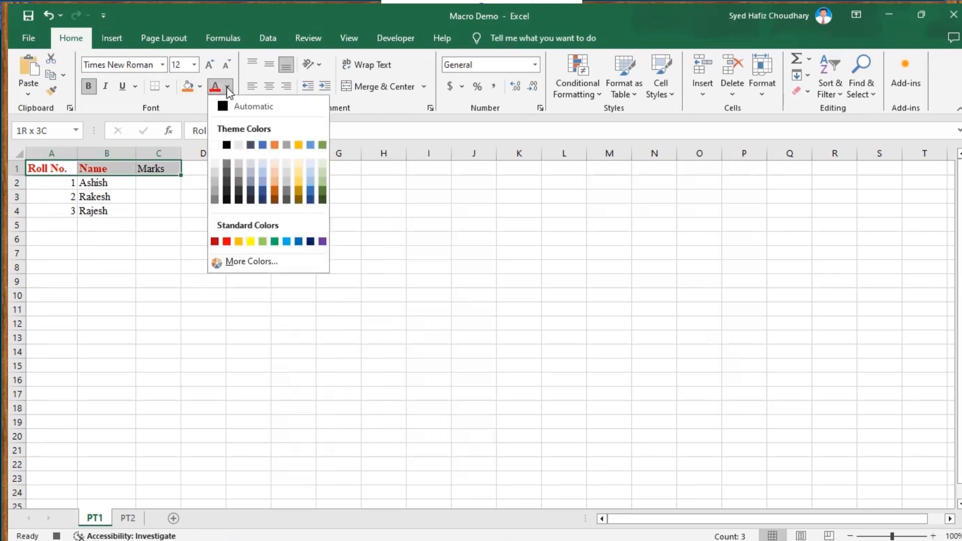
click(225, 107)
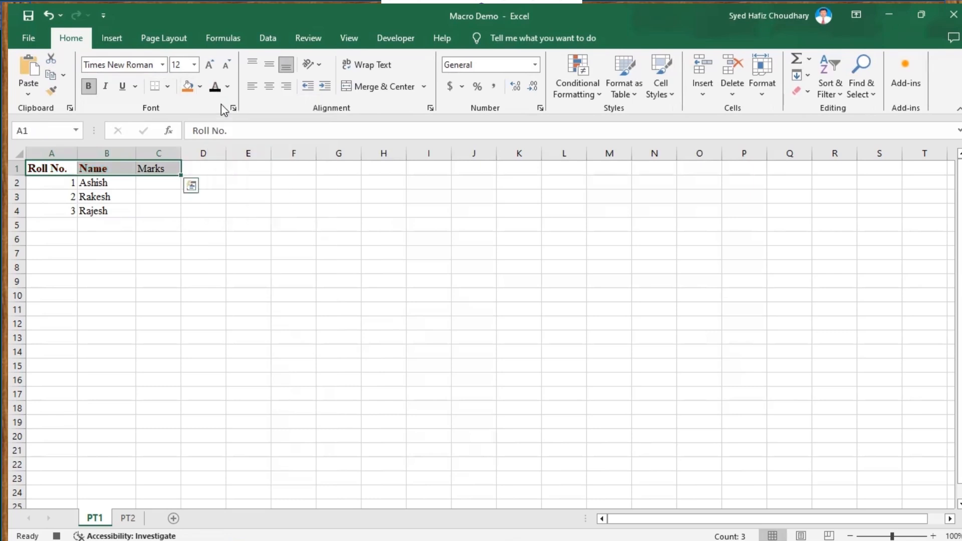
click(199, 87)
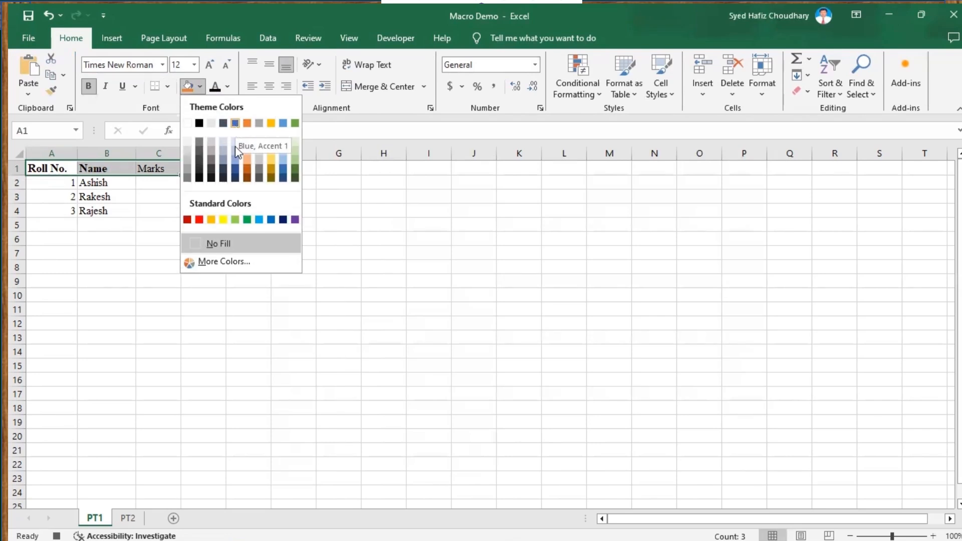
click(223, 220)
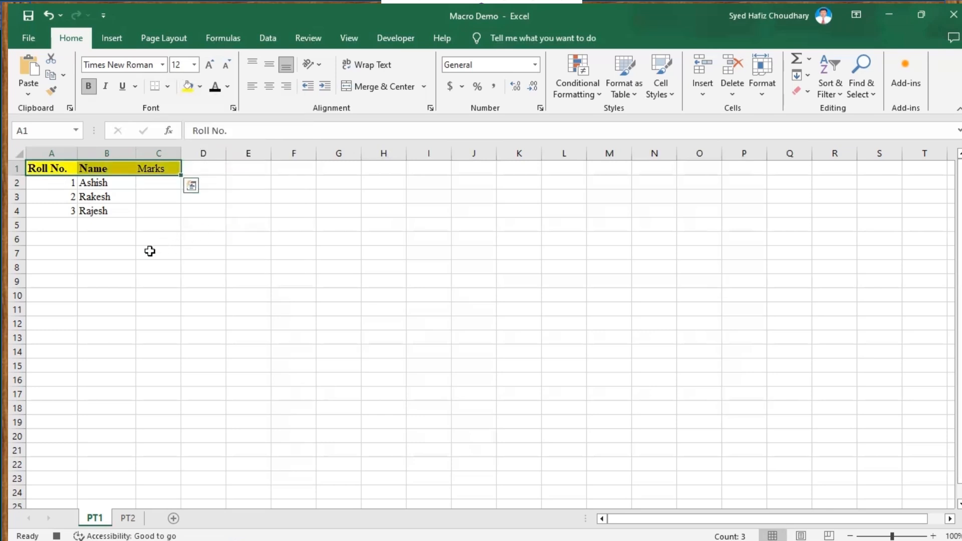
click(254, 234)
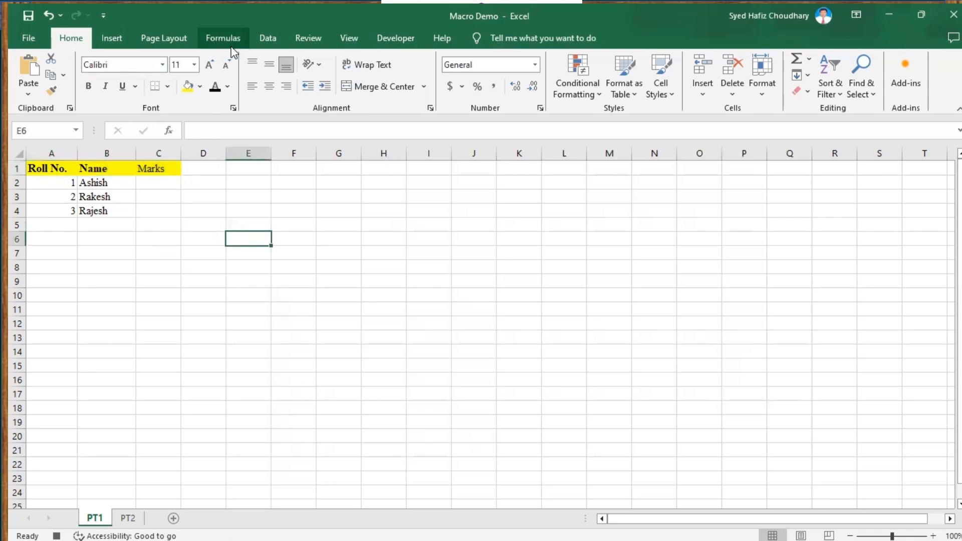
Stop recording the macro.
click(405, 40)
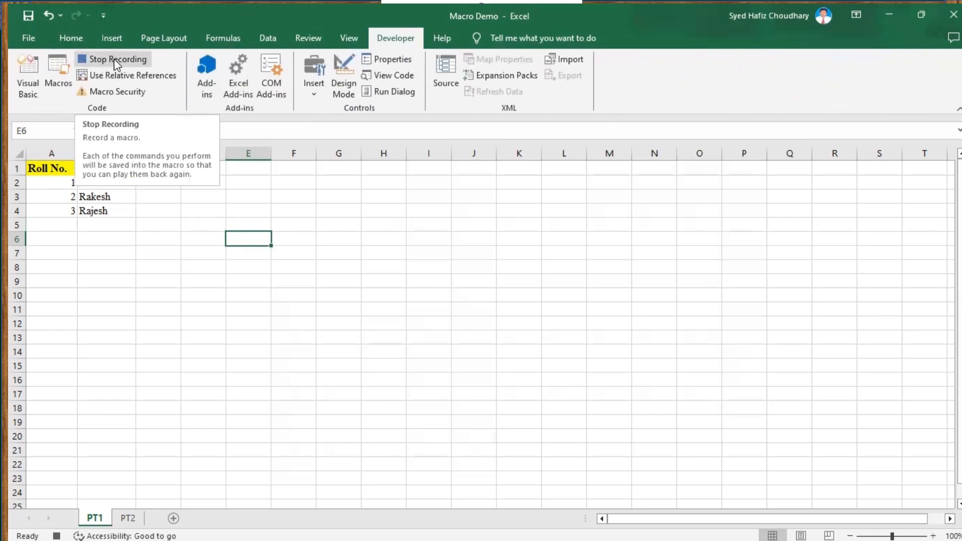
click(113, 59)
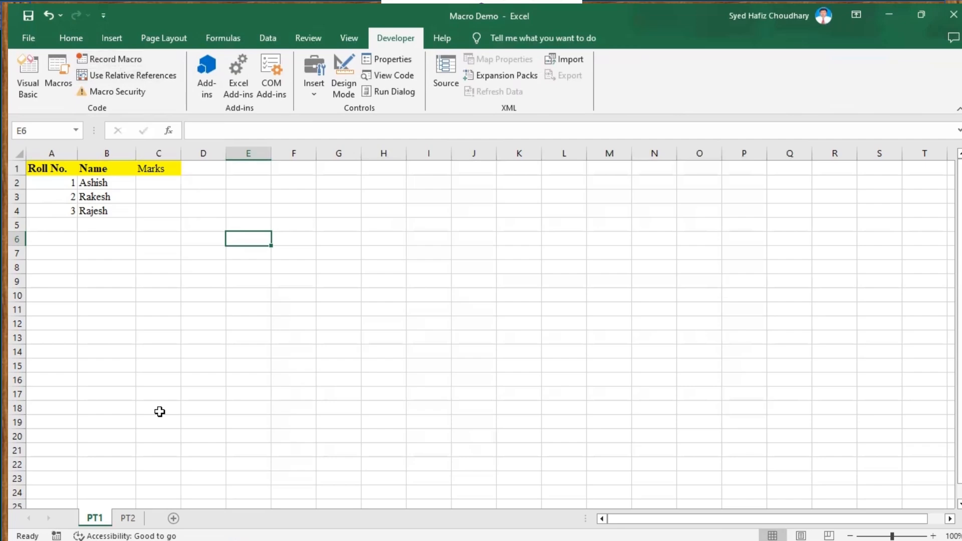
Run the CreateStuList macro on the empty PT2 sheet.
click(131, 520)
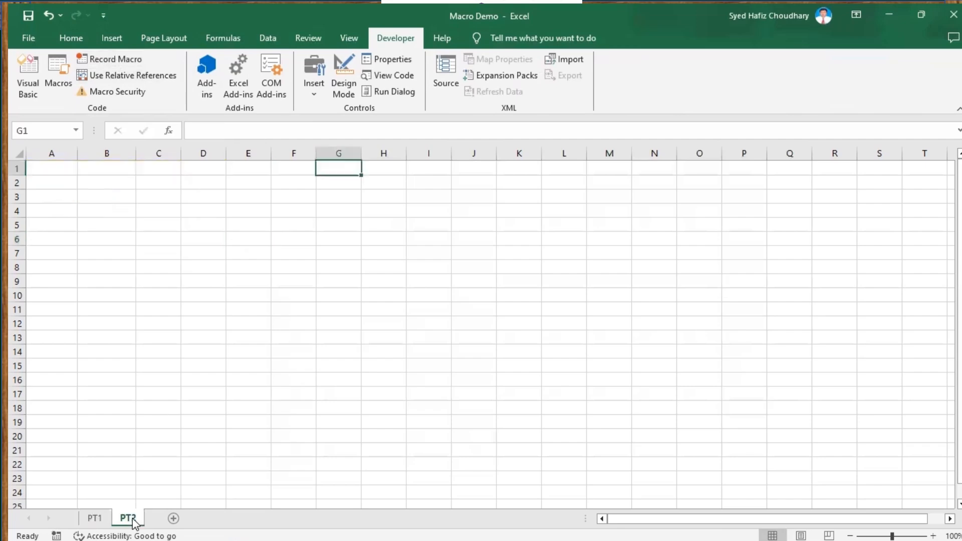
click(46, 170)
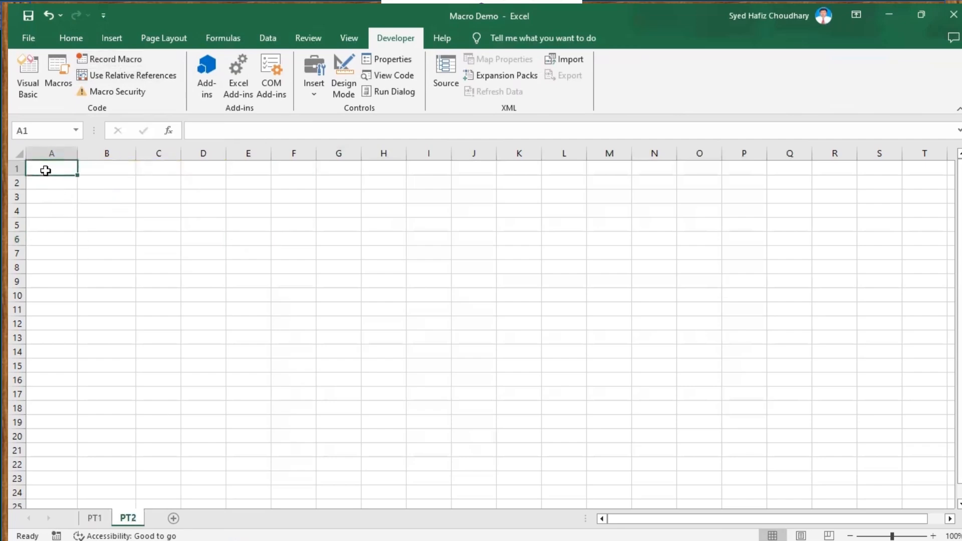
click(95, 519)
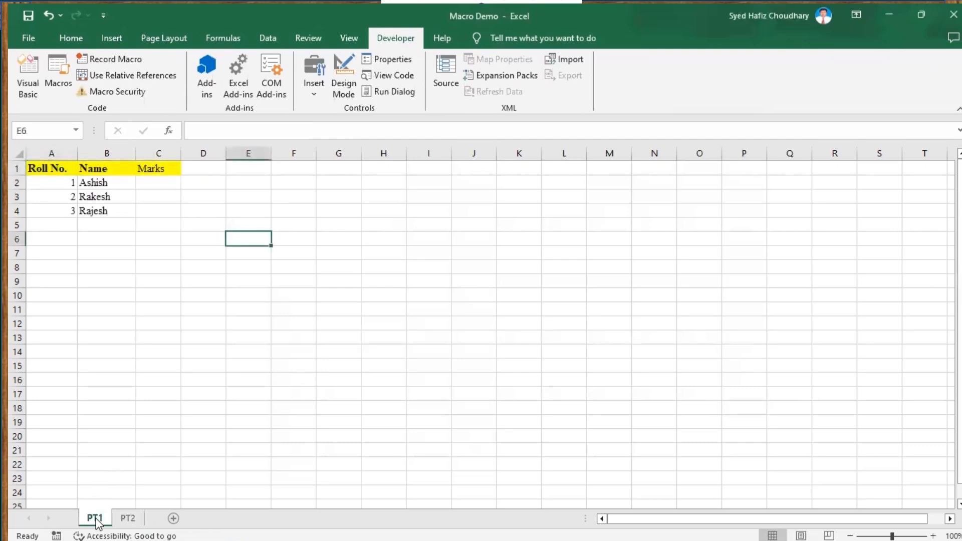
click(131, 520)
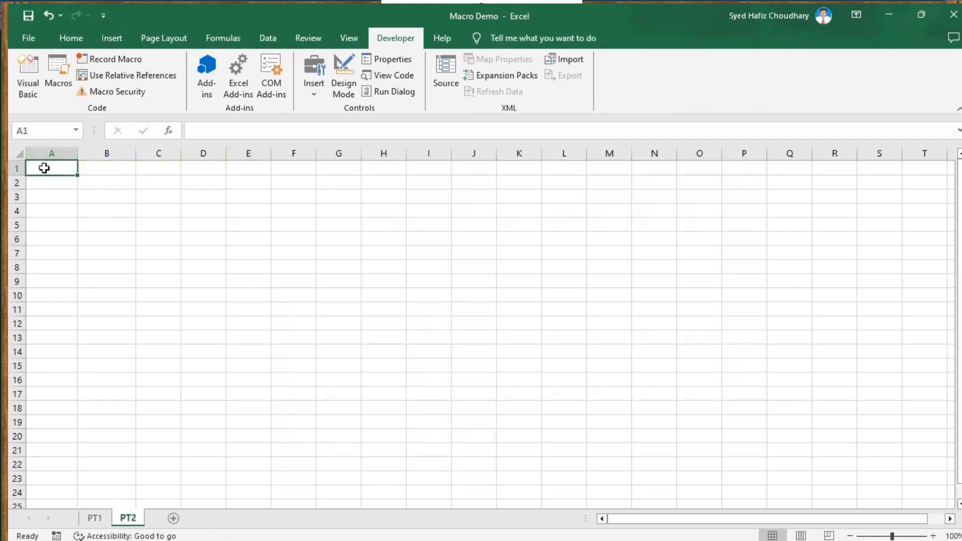
click(59, 71)
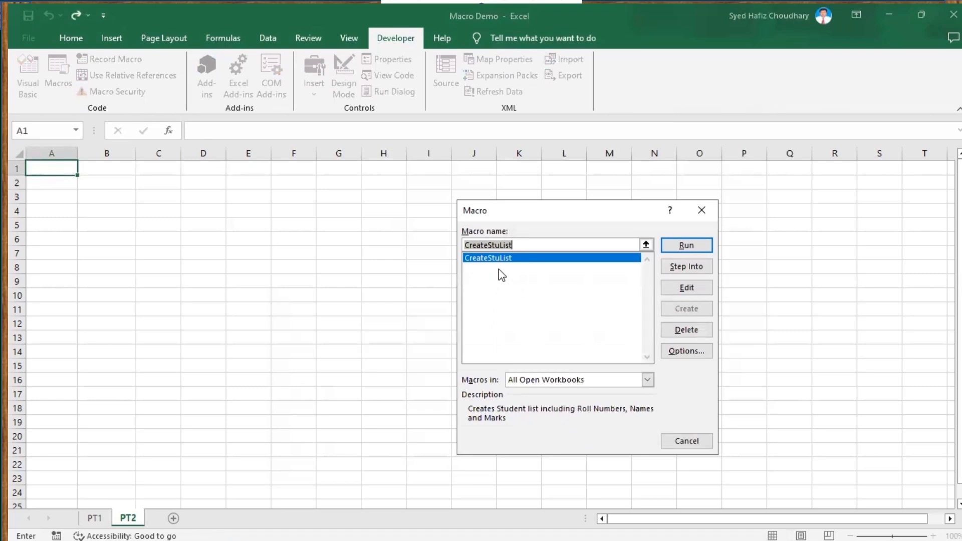
click(687, 245)
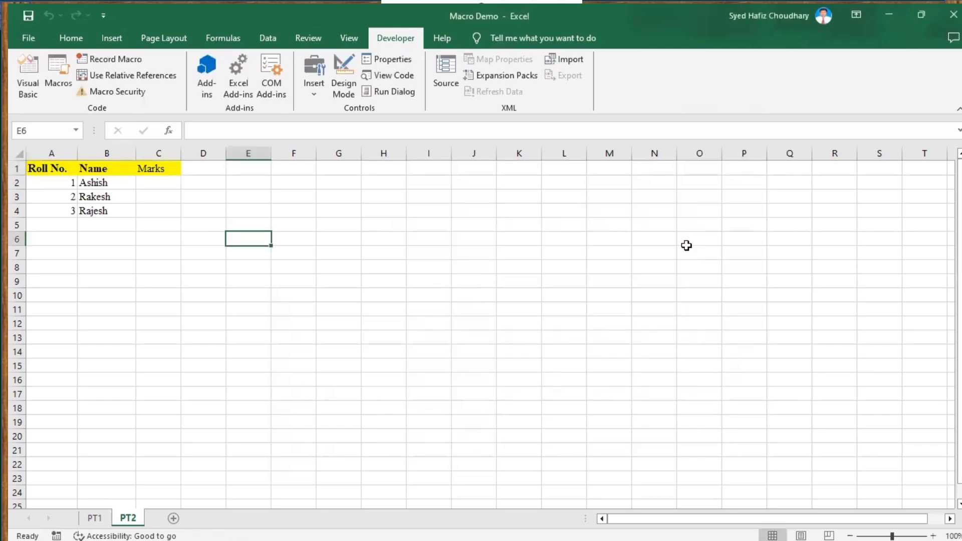
Compare the PT1 and PT2 sheets.
click(97, 521)
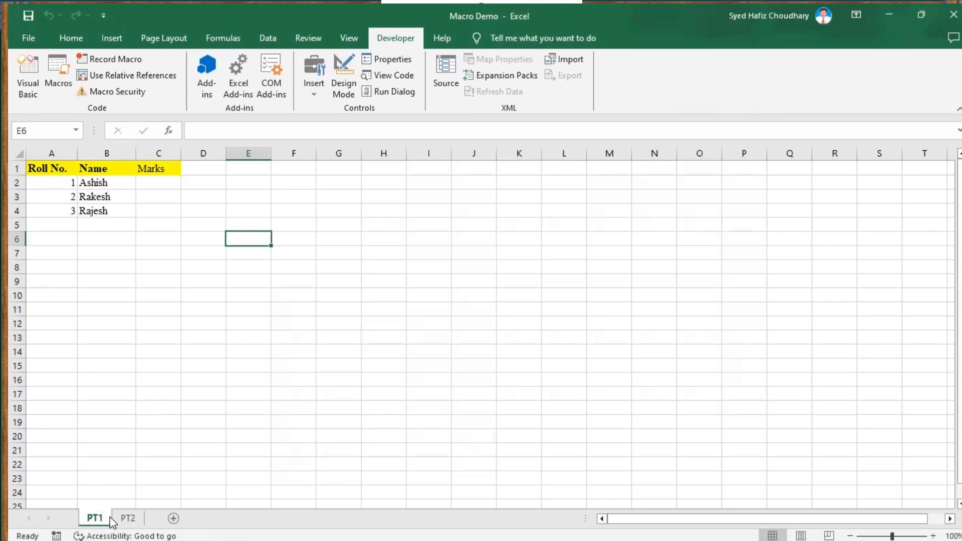
click(131, 522)
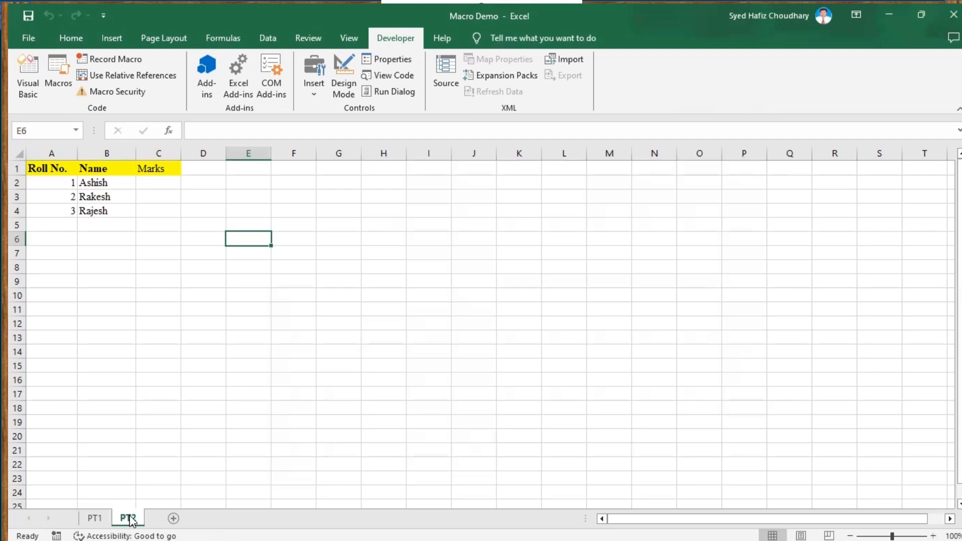
key(alt+Tab)
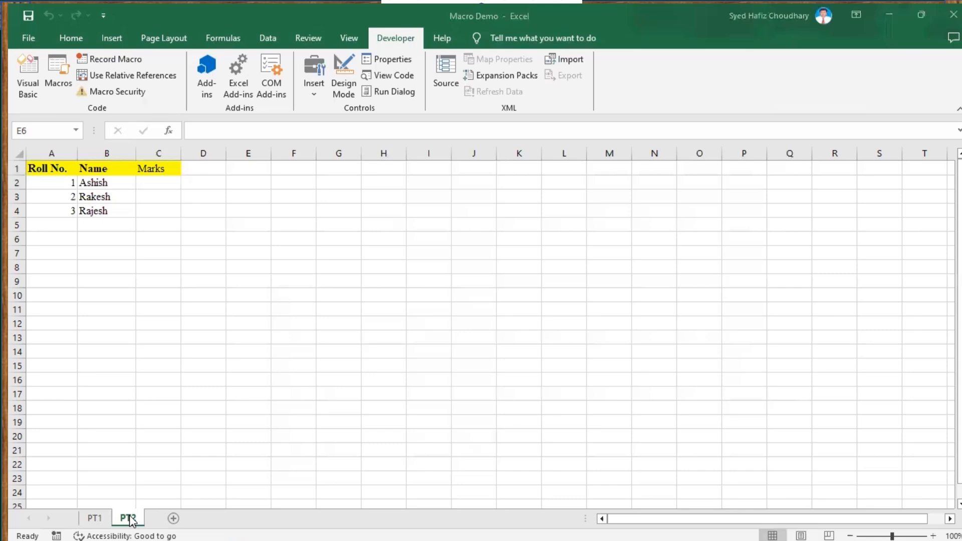